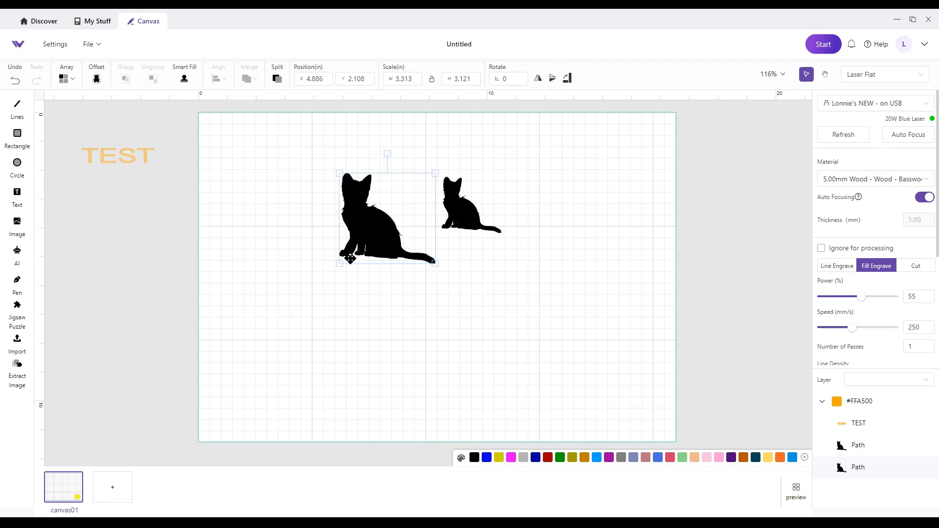
# Step: Enlarge the larger cat silhouette to about 7.08 by 6.67 in, then undo and redo the resize
pyautogui.moveTo(338, 267); pyautogui.dragTo(178, 315)
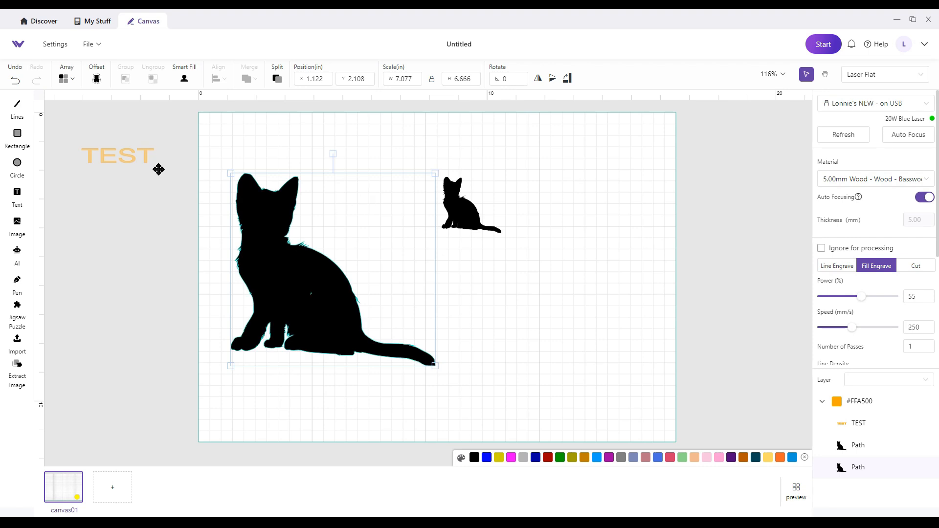
pyautogui.click(16, 81)
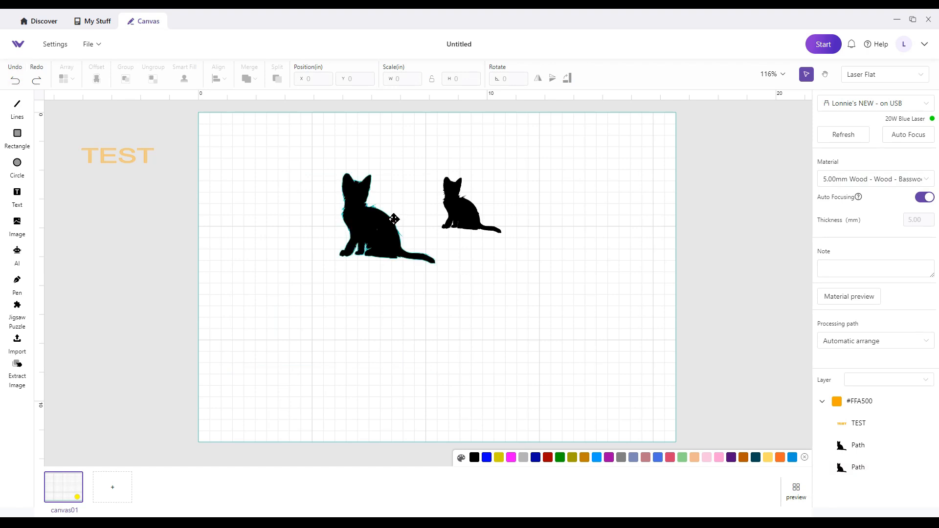
pyautogui.click(35, 81)
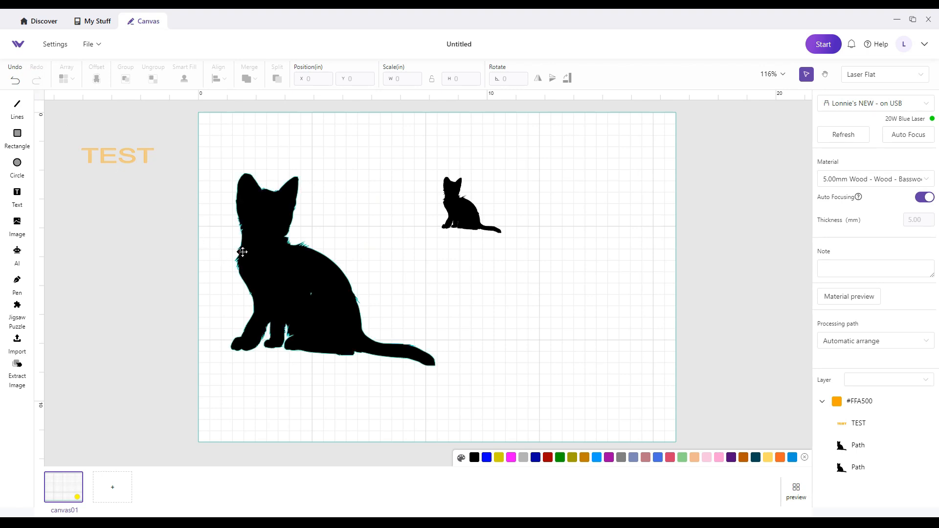
# Step: Undo the last two changes to the larger cat and redo both of them
pyautogui.click(16, 79)
pyautogui.click(16, 80)
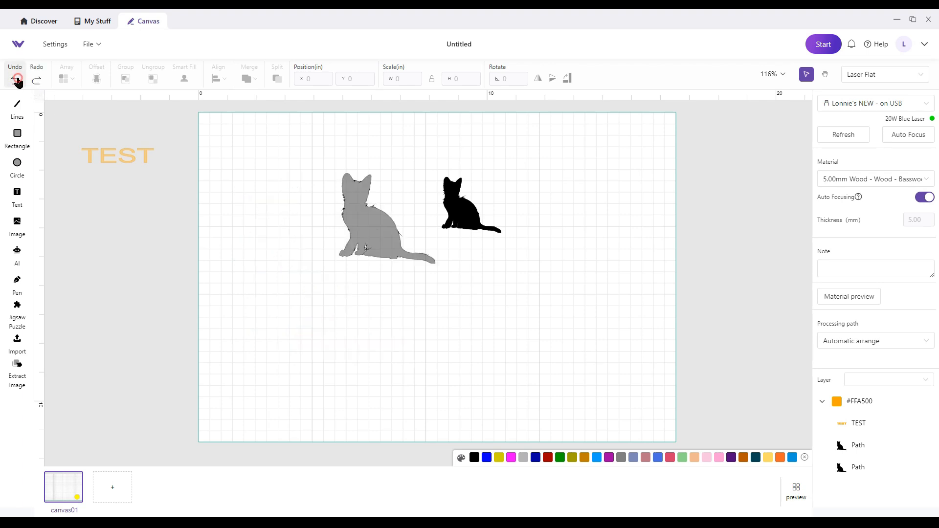
pyautogui.click(37, 81)
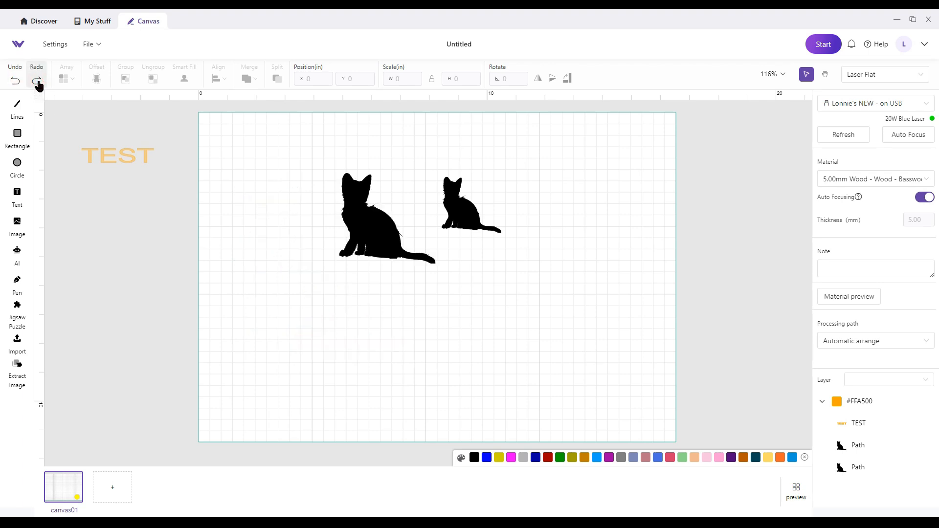
pyautogui.click(37, 82)
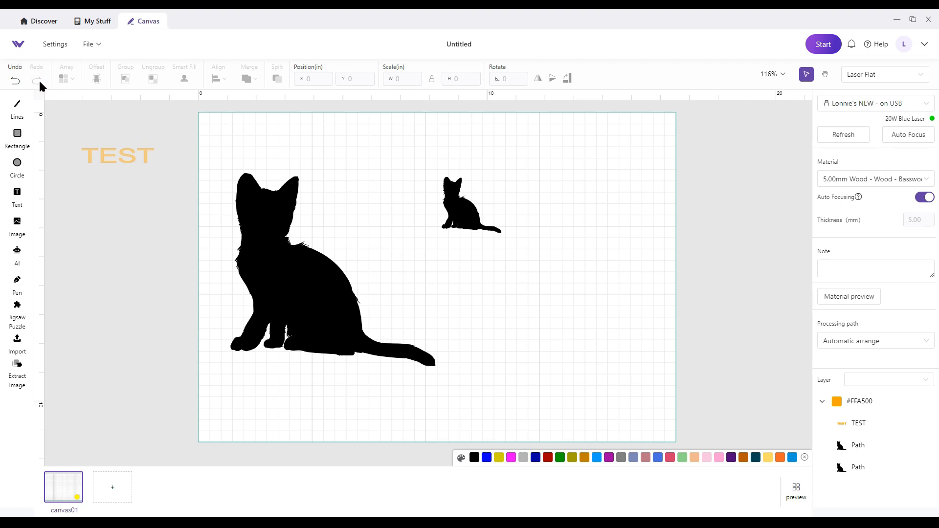
# Step: Rotate the large cat silhouette by 180 degrees and deselect it
pyautogui.click(314, 280)
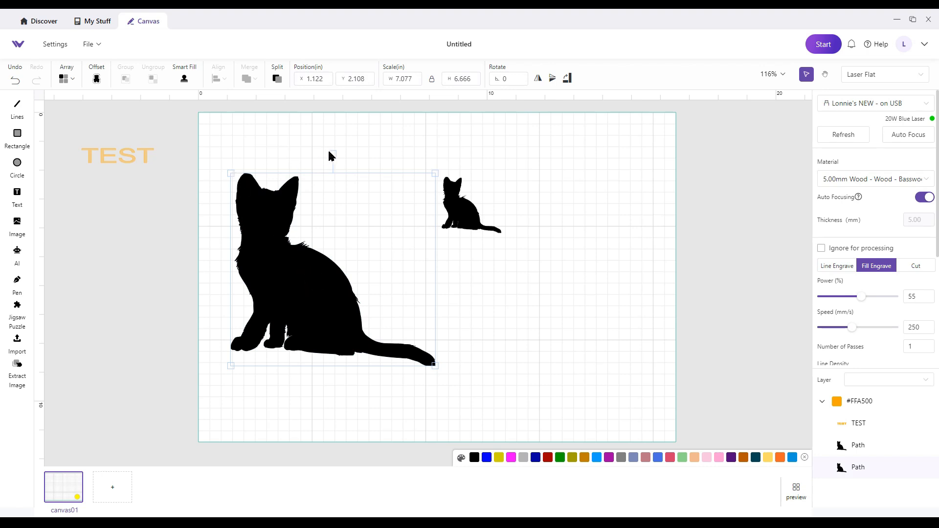
pyautogui.moveTo(333, 152); pyautogui.dragTo(327, 340)
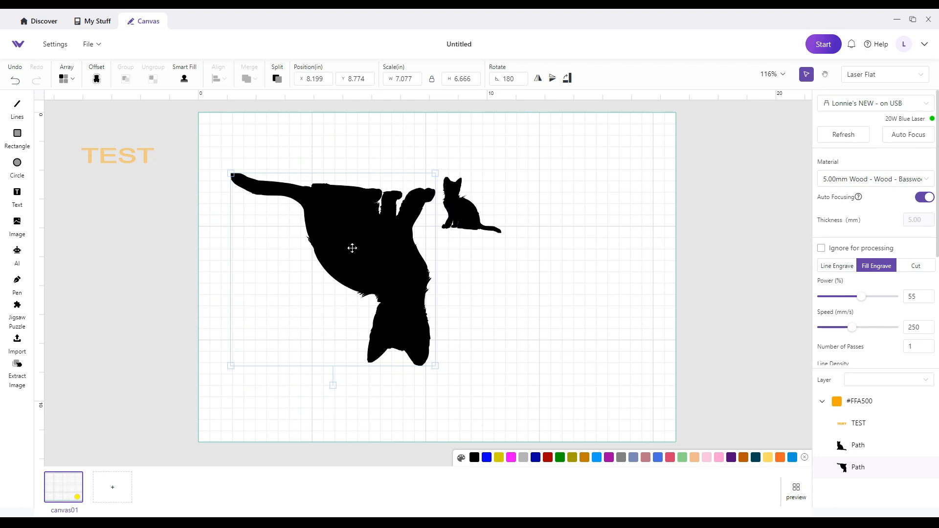
pyautogui.click(204, 244)
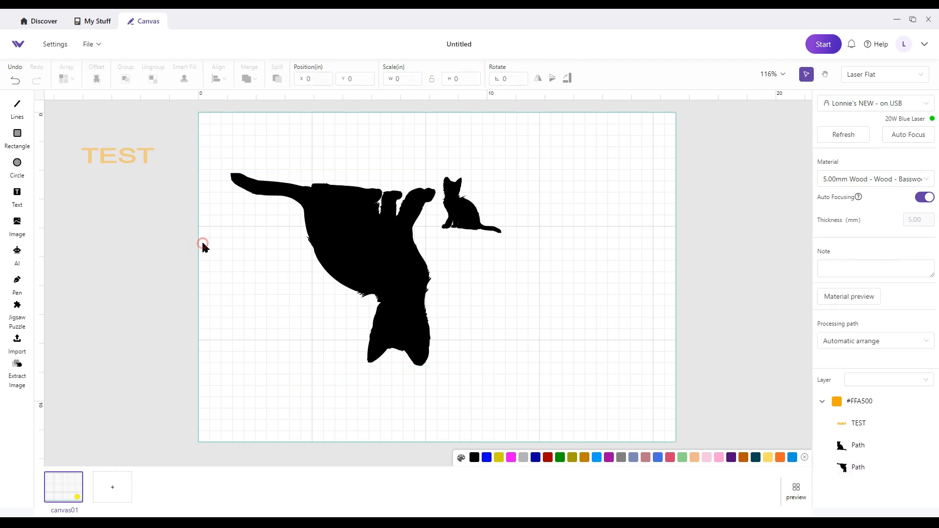
# Step: Undo the large cat's rotation and resize, then redo both changes
pyautogui.click(12, 81)
pyautogui.click(13, 81)
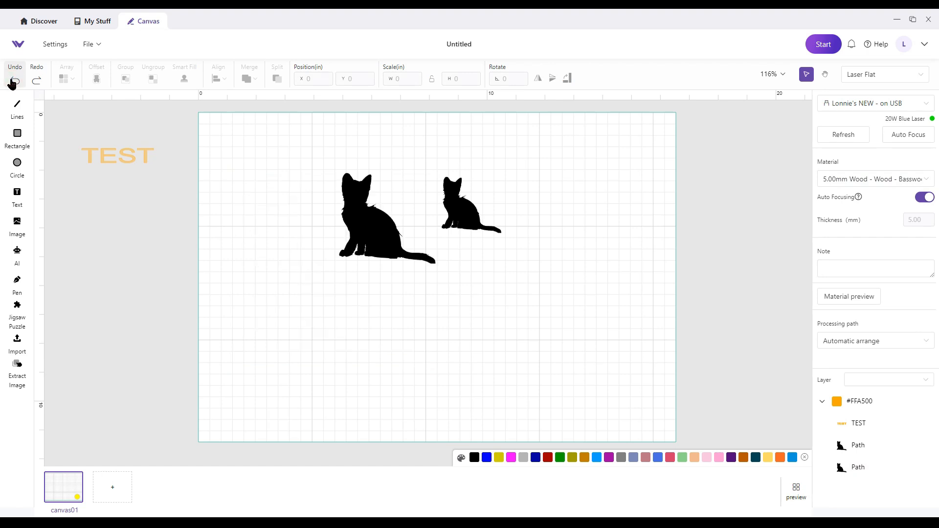
pyautogui.click(37, 82)
pyautogui.click(38, 82)
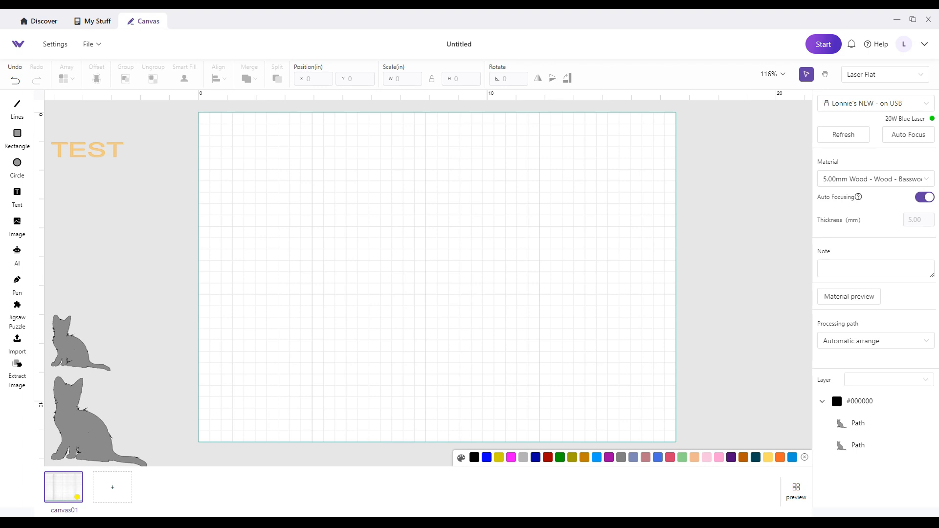
# Step: Draw a rectangle about 1.2 by 1.14 in in the upper part of the work area and select it
pyautogui.click(17, 135)
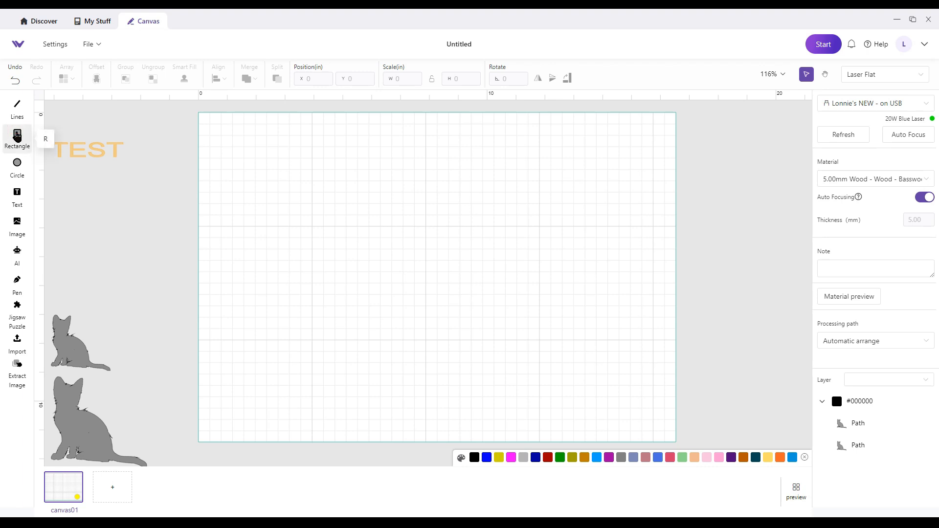
pyautogui.moveTo(337, 181); pyautogui.dragTo(372, 214)
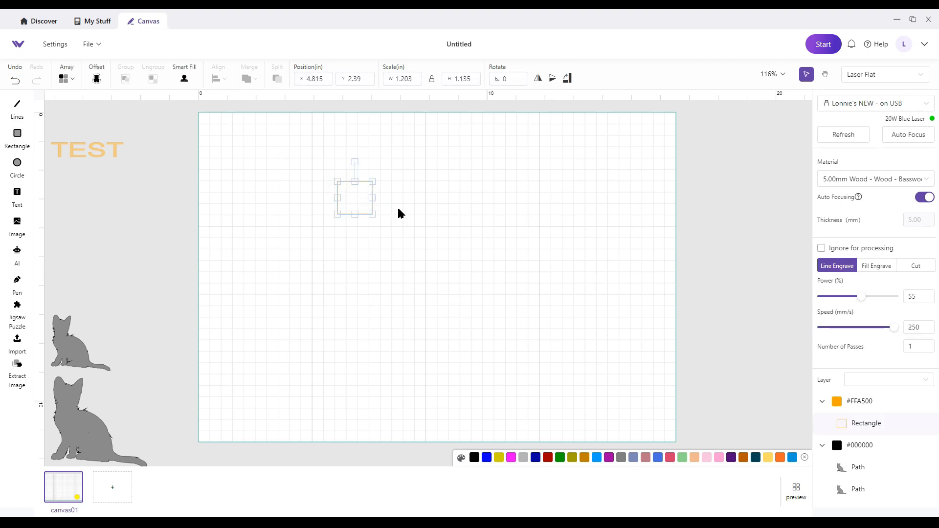
pyautogui.click(391, 212)
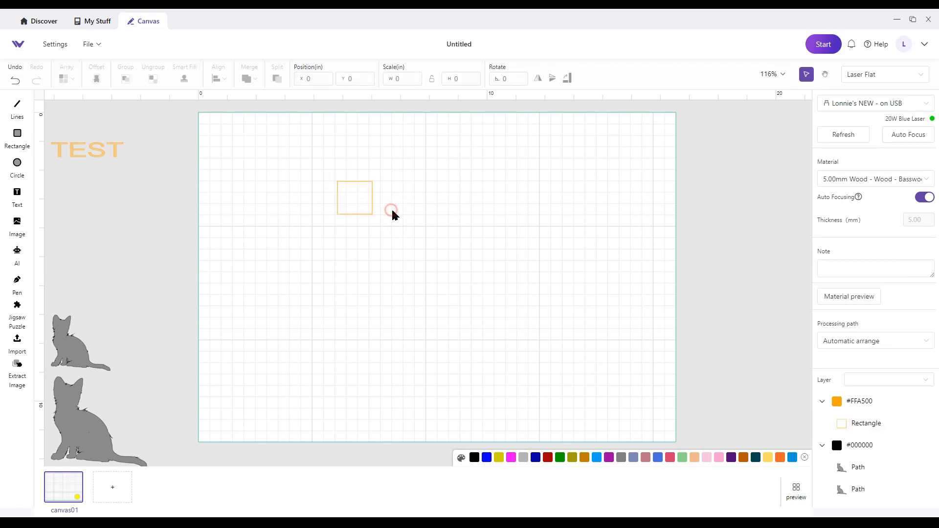
pyautogui.click(362, 208)
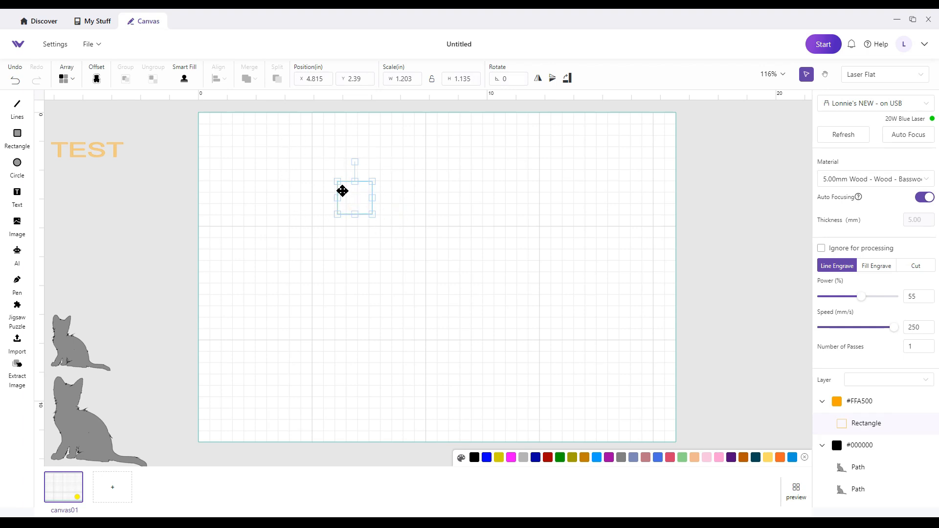
# Step: Create a grid array of the rectangle with 3 columns and 3 rows using Array Creation
pyautogui.click(73, 79)
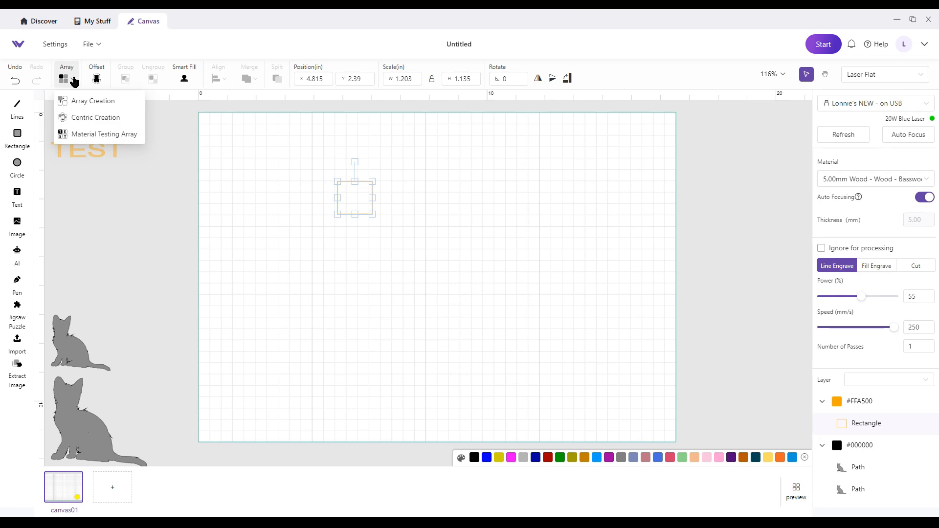
pyautogui.click(84, 103)
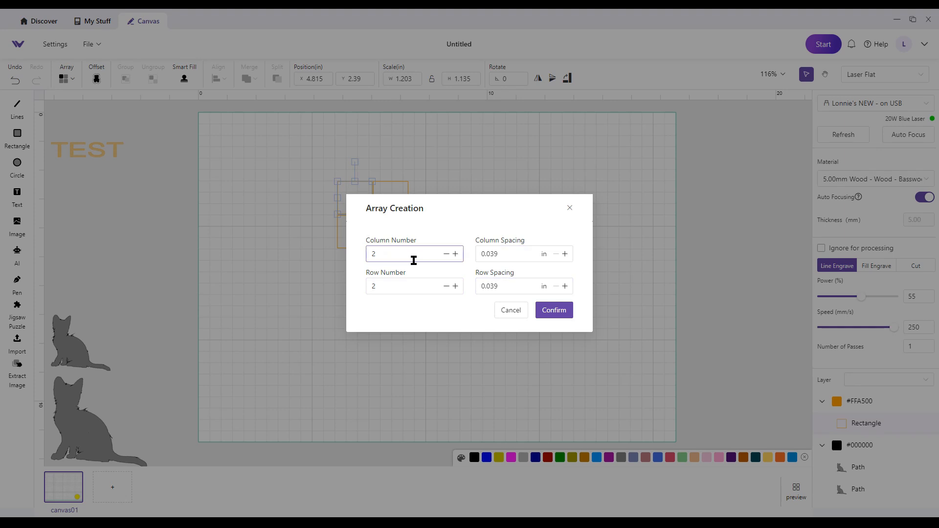
pyautogui.moveTo(451, 201); pyautogui.dragTo(596, 170)
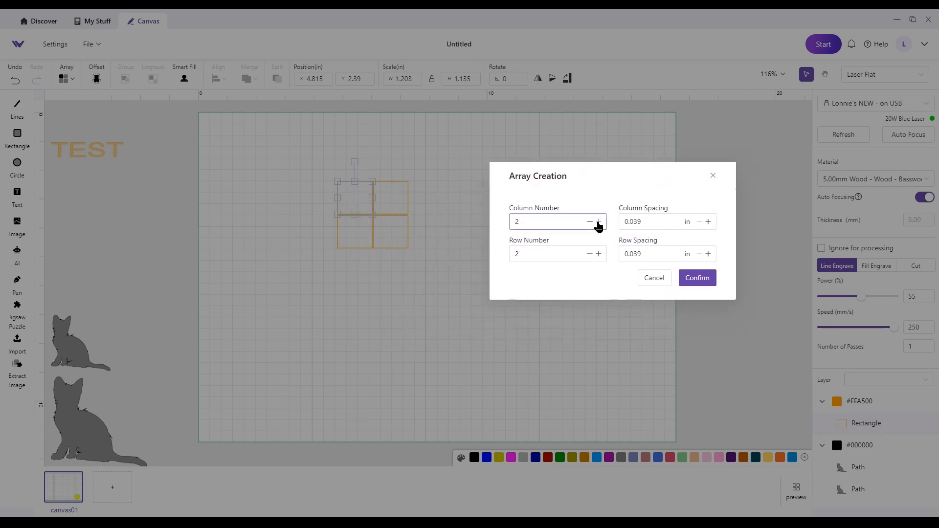
pyautogui.click(600, 222)
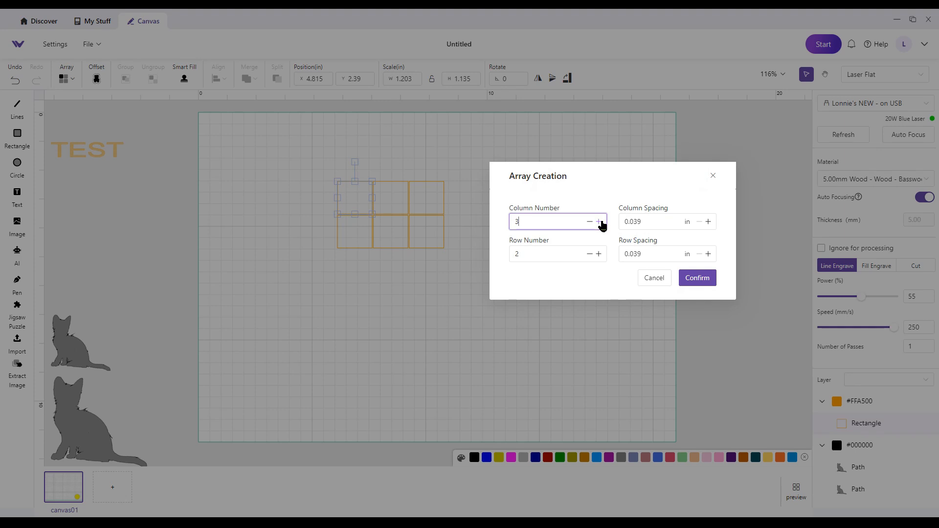
pyautogui.click(598, 254)
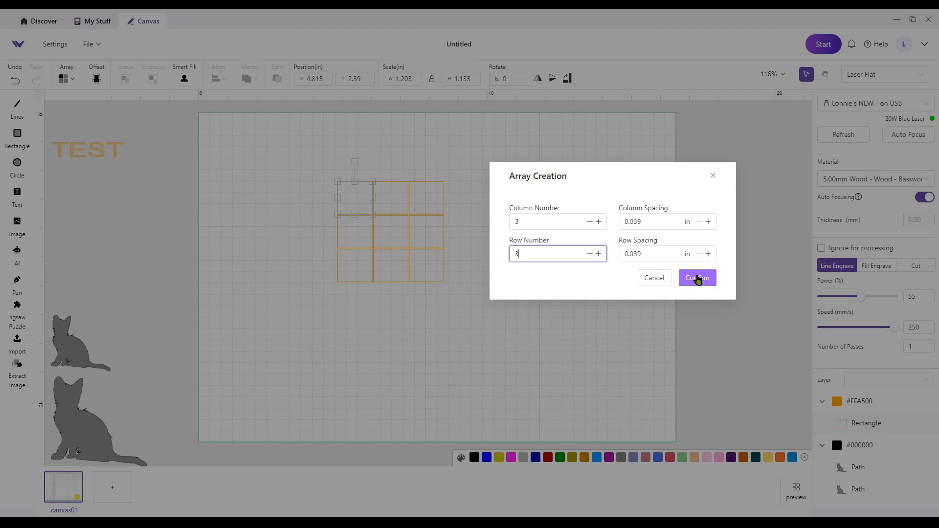
pyautogui.click(697, 278)
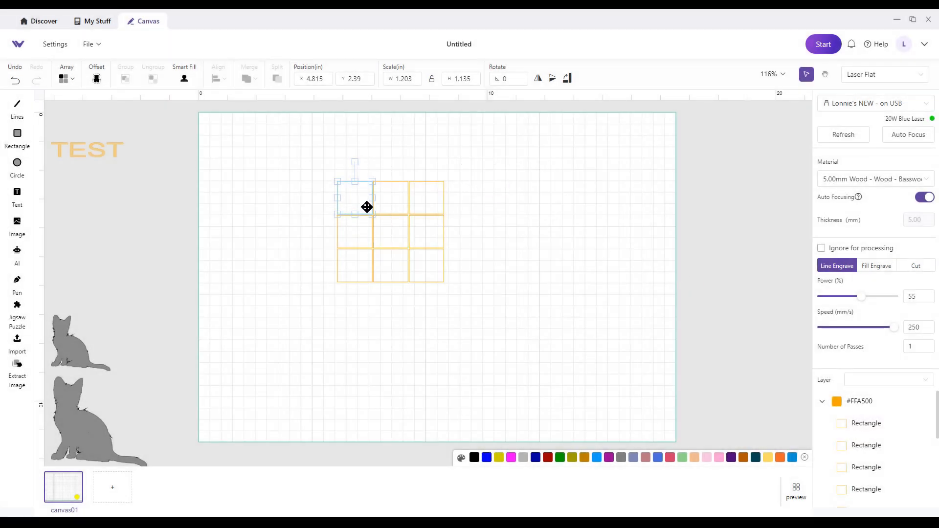
# Step: Move the three rectangles of the array's top row away from the grid as separate pieces
pyautogui.moveTo(358, 199); pyautogui.dragTo(299, 168)
pyautogui.click(391, 197)
pyautogui.moveTo(391, 197); pyautogui.dragTo(374, 158)
pyautogui.moveTo(436, 203); pyautogui.dragTo(463, 184)
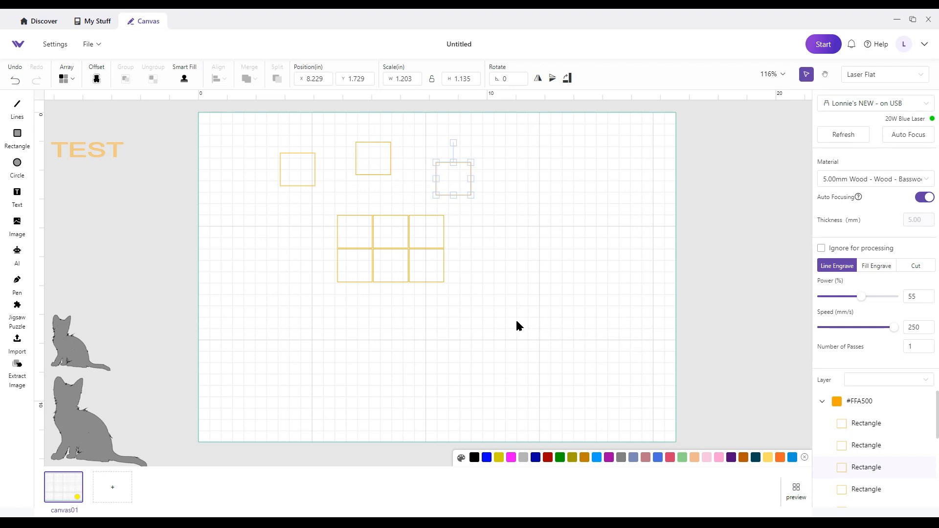
# Step: Delete all array rectangles except the separated leftmost one, and enlarge that one to about 2.57 by 2.8 in
pyautogui.moveTo(486, 302); pyautogui.dragTo(321, 123)
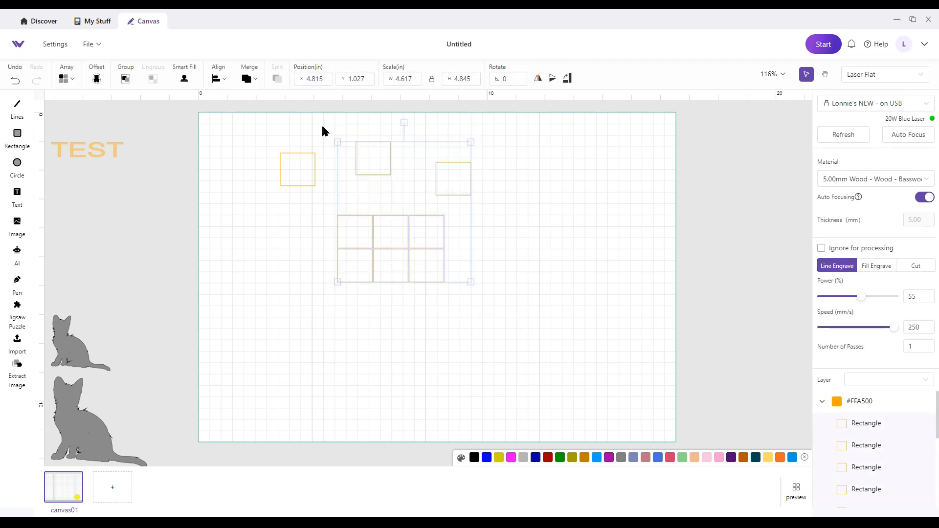
pyautogui.press('Delete')
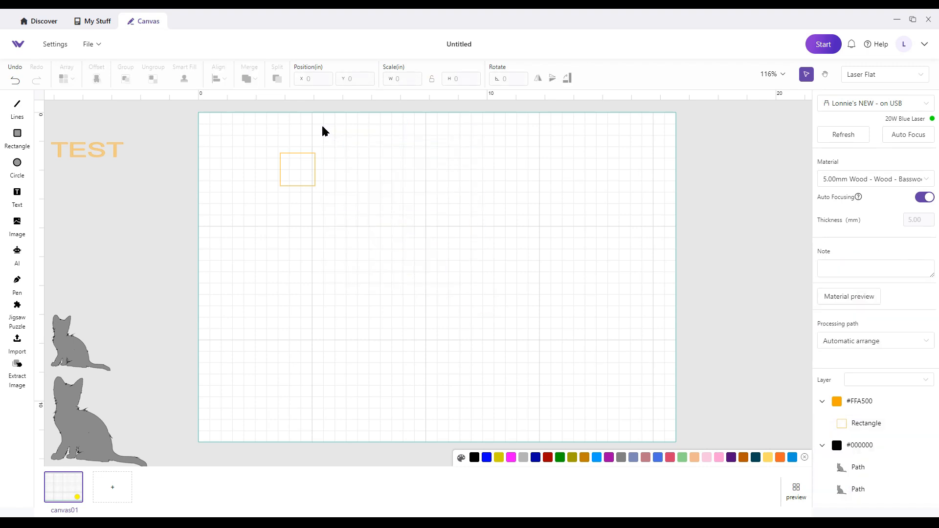
pyautogui.moveTo(296, 164); pyautogui.dragTo(445, 182)
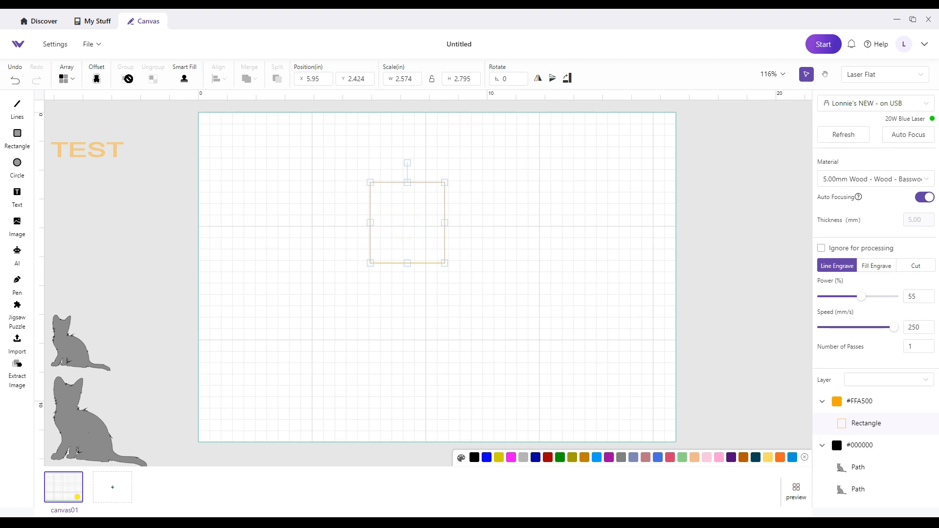
# Step: Create a Centric Creation array of the rectangle with end angle 320.8, 8 copies and rotation turned off
pyautogui.click(74, 80)
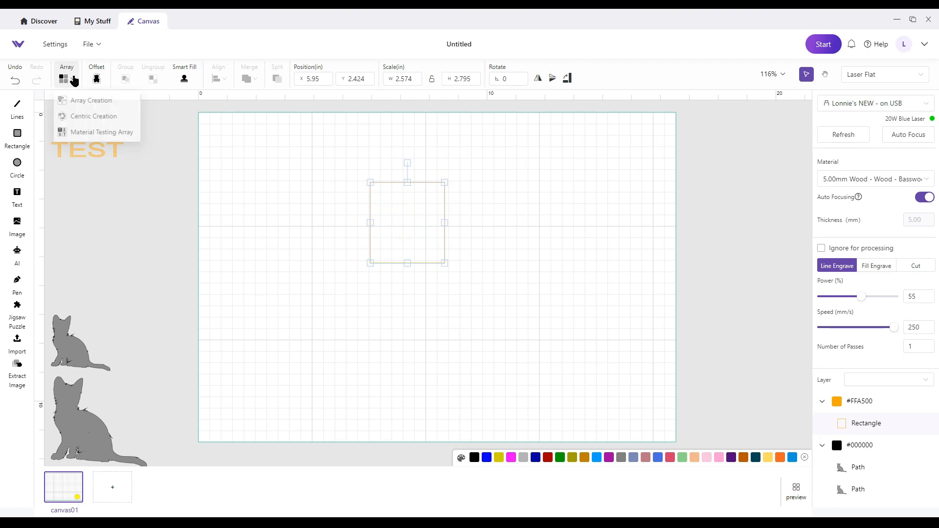
pyautogui.click(112, 123)
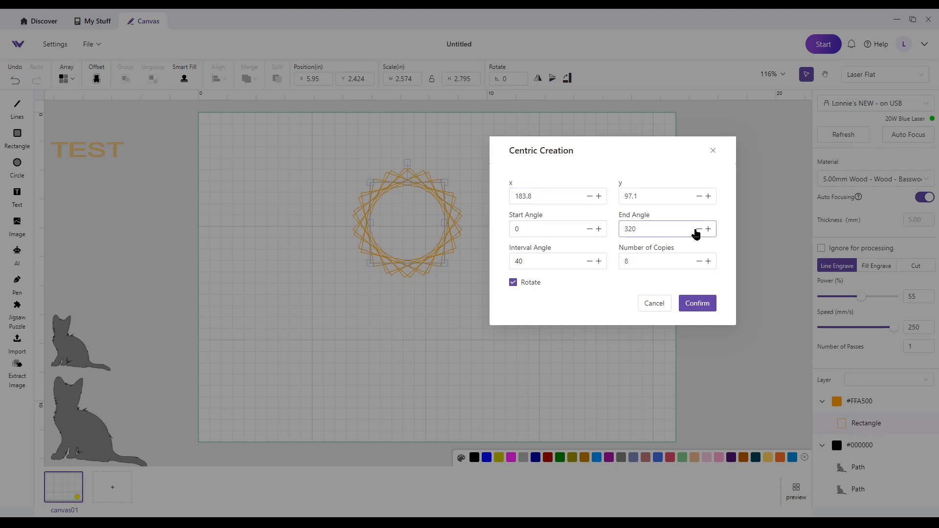
pyautogui.click(708, 229)
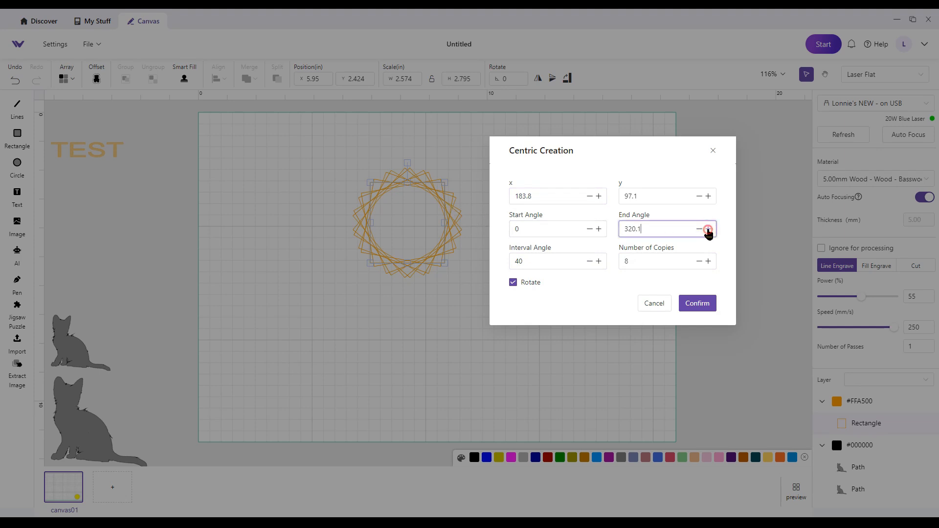
pyautogui.click(708, 230)
pyautogui.click(708, 230)
pyautogui.click(708, 230)
pyautogui.click(708, 230)
pyautogui.click(709, 230)
pyautogui.click(708, 229)
pyautogui.click(514, 283)
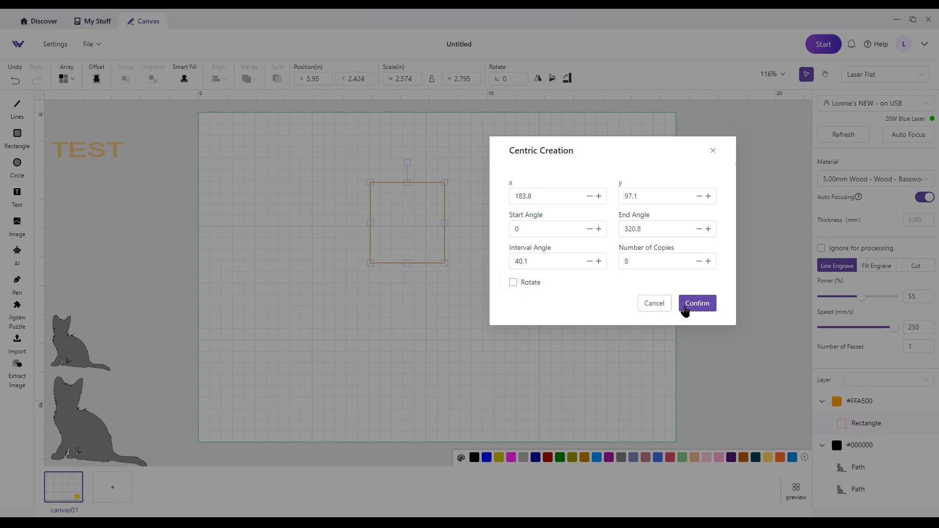
pyautogui.click(695, 303)
# Step: Pull several of the stacked rectangle copies apart, then delete all the rectangles from the work area
pyautogui.moveTo(413, 220); pyautogui.dragTo(470, 214)
pyautogui.moveTo(406, 203); pyautogui.dragTo(350, 218)
pyautogui.moveTo(403, 197); pyautogui.dragTo(419, 145)
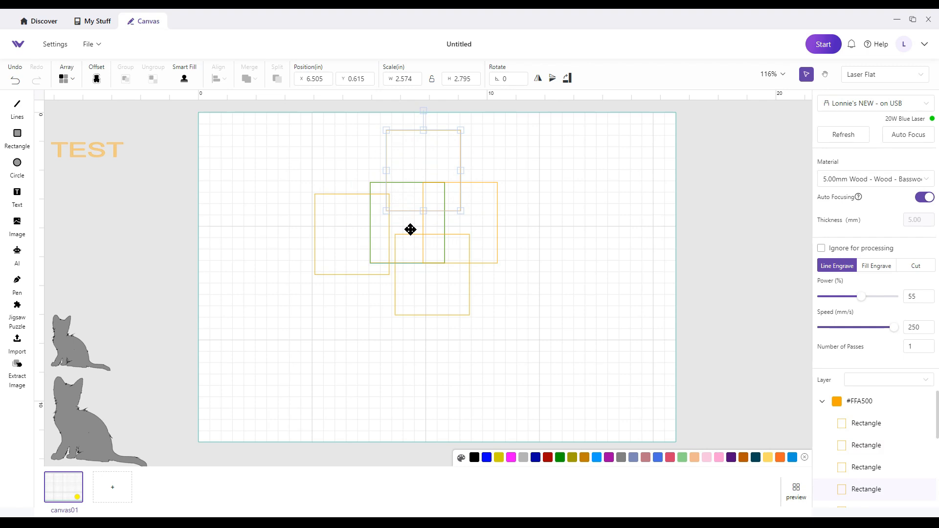
pyautogui.moveTo(537, 328); pyautogui.dragTo(283, 76)
pyautogui.press('Delete')
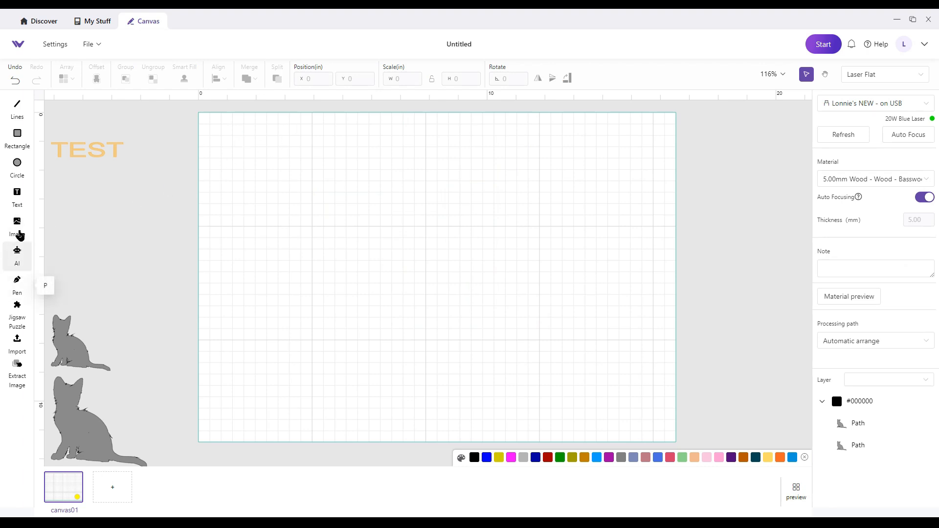
# Step: Draw a small rectangle about 0.25 by 0.34 in and start a Material Testing Array from it
pyautogui.click(17, 136)
pyautogui.moveTo(283, 187); pyautogui.dragTo(291, 197)
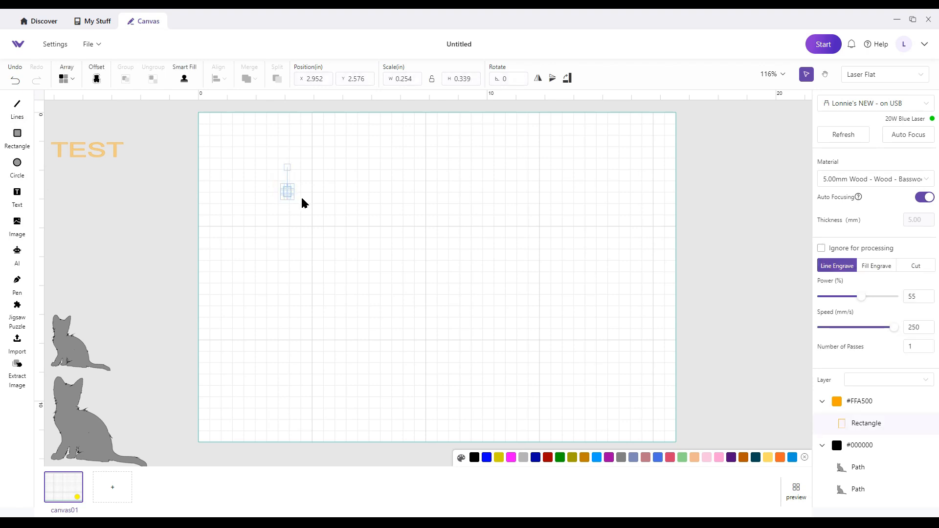
pyautogui.click(68, 78)
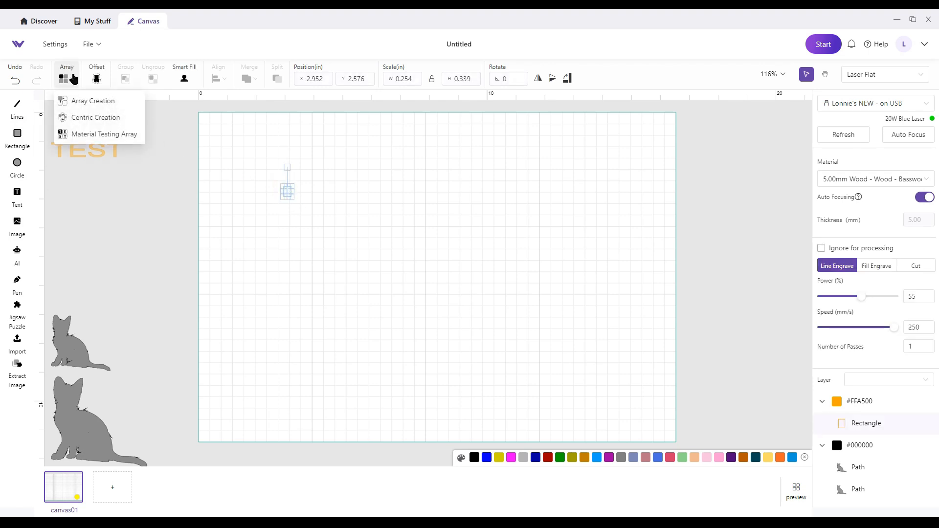
pyautogui.click(83, 137)
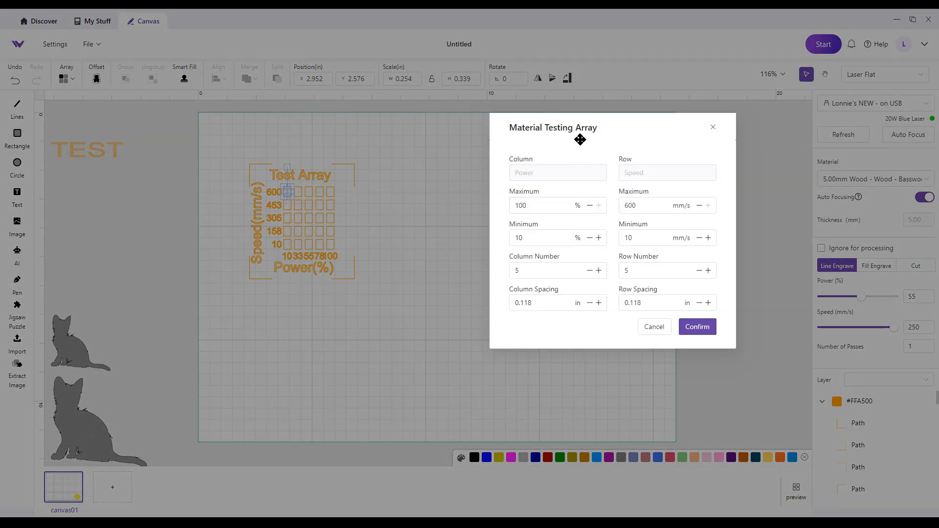
# Step: Generate a 5 by 5 Material Testing Array with maximum power 100% and maximum speed 600 mm/s, and move it toward the middle of the work area
pyautogui.click(553, 200)
pyautogui.click(639, 206)
pyautogui.press('BackSpace')
pyautogui.write('0')
pyautogui.click(604, 221)
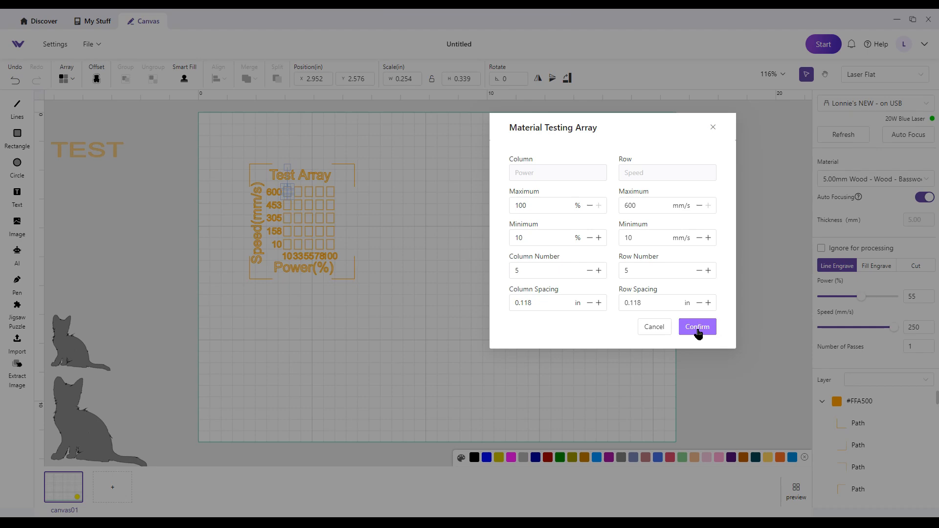
pyautogui.click(697, 328)
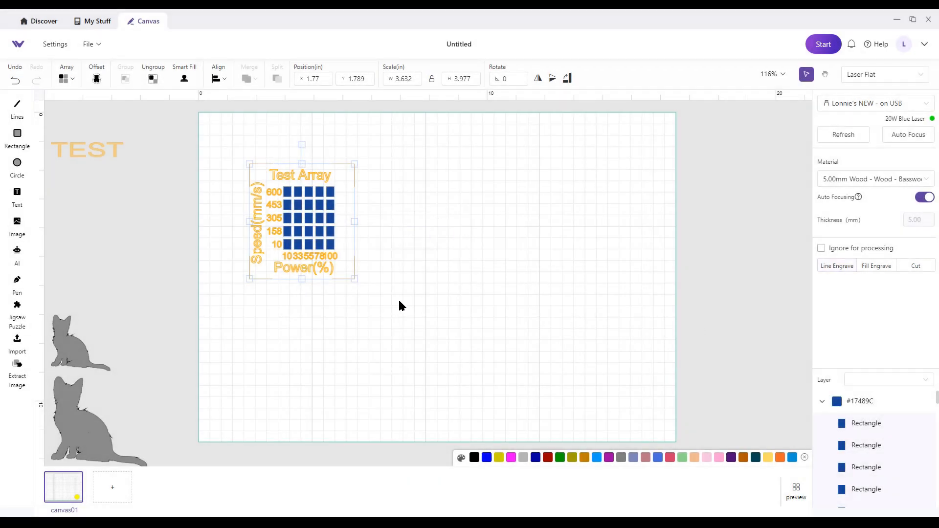
pyautogui.moveTo(312, 213); pyautogui.dragTo(507, 240)
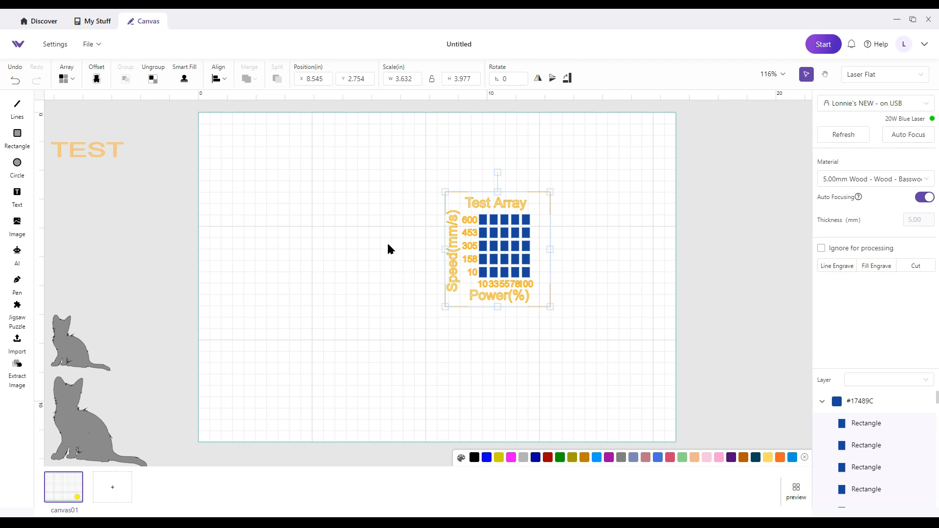
pyautogui.moveTo(517, 247); pyautogui.dragTo(454, 246)
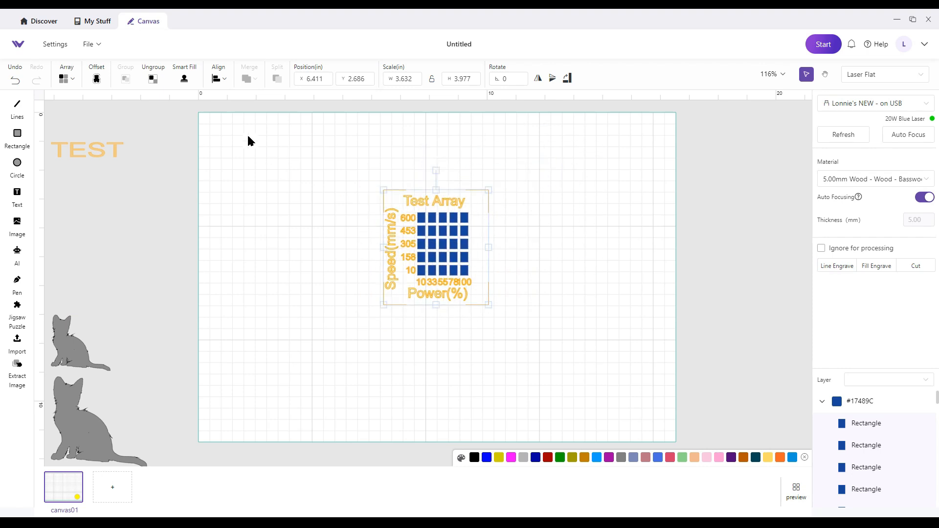
# Step: Examine the power and speed settings of the test array's upper-left and lower-right squares
pyautogui.click(264, 162)
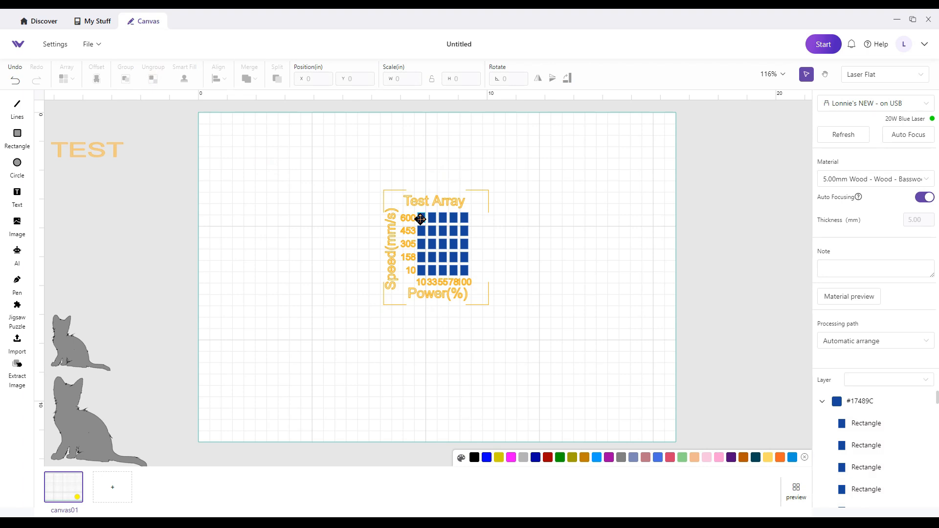
pyautogui.click(420, 218)
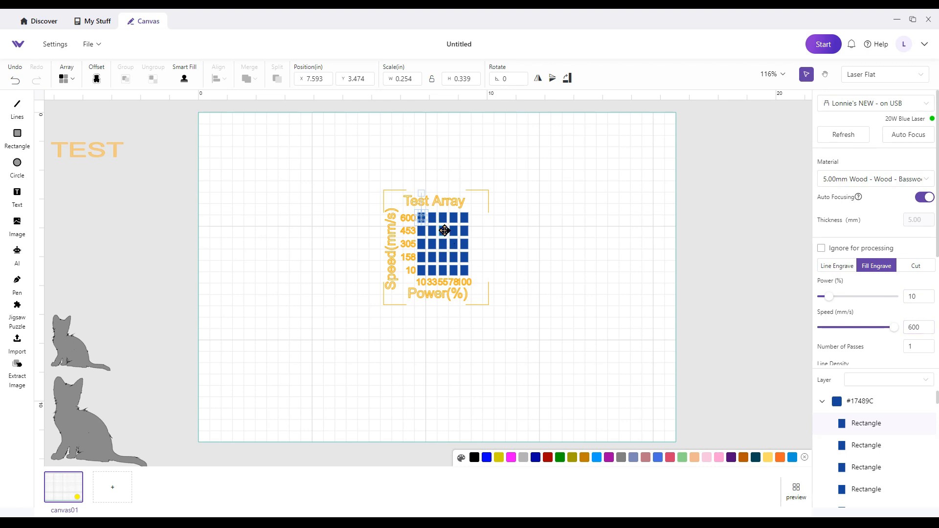
pyautogui.click(465, 271)
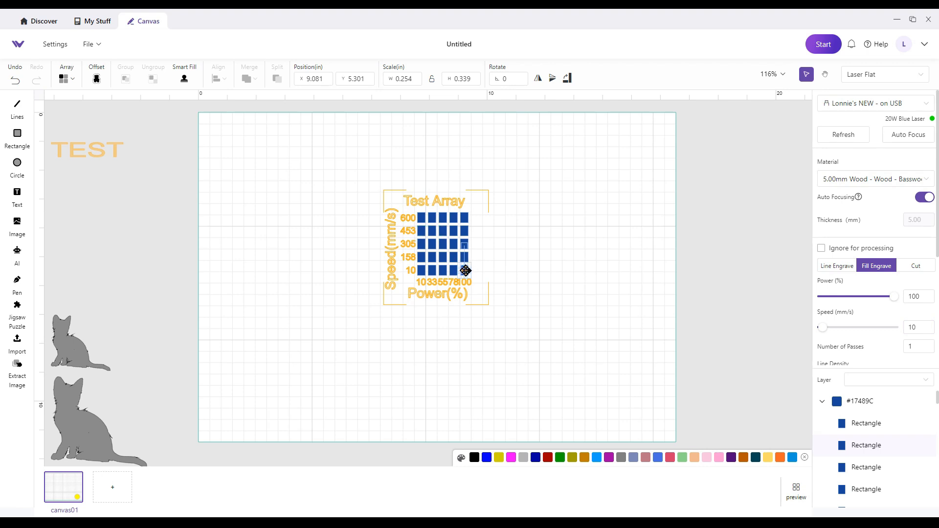
# Step: Group all parts of the test array and move the group slightly to the right
pyautogui.moveTo(511, 317); pyautogui.dragTo(370, 171)
pyautogui.click(127, 80)
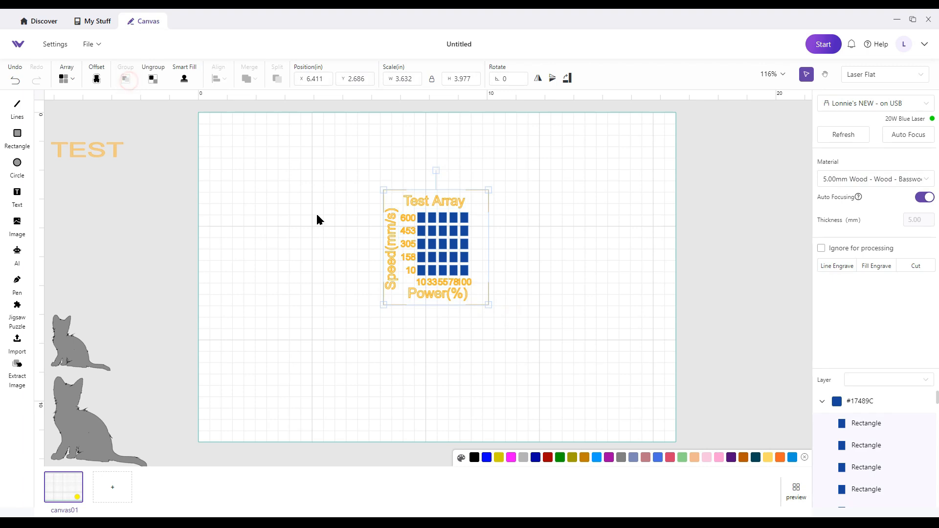
pyautogui.moveTo(446, 249); pyautogui.dragTo(473, 242)
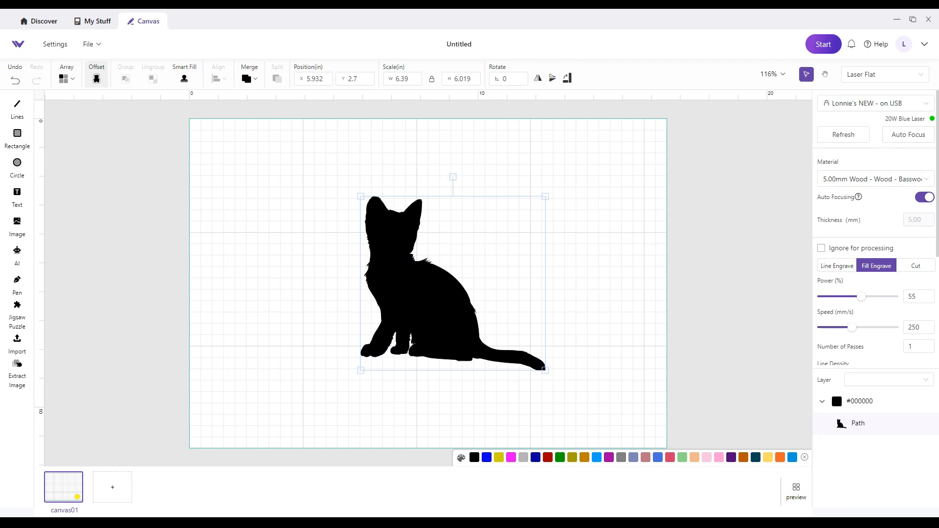
pyautogui.click(97, 80)
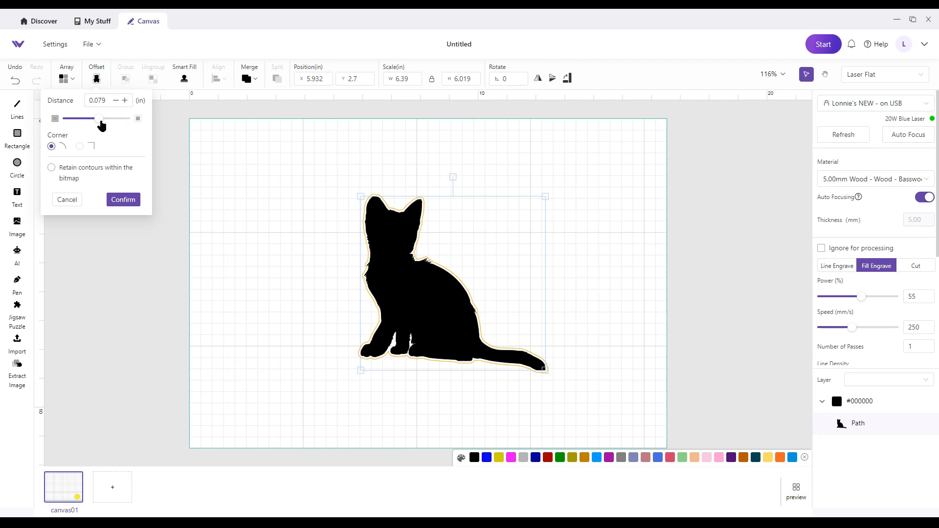
pyautogui.moveTo(99, 119)
pyautogui.mouseDown()
pyautogui.moveTo(115, 123)
pyautogui.moveTo(98, 119)
pyautogui.mouseUp()
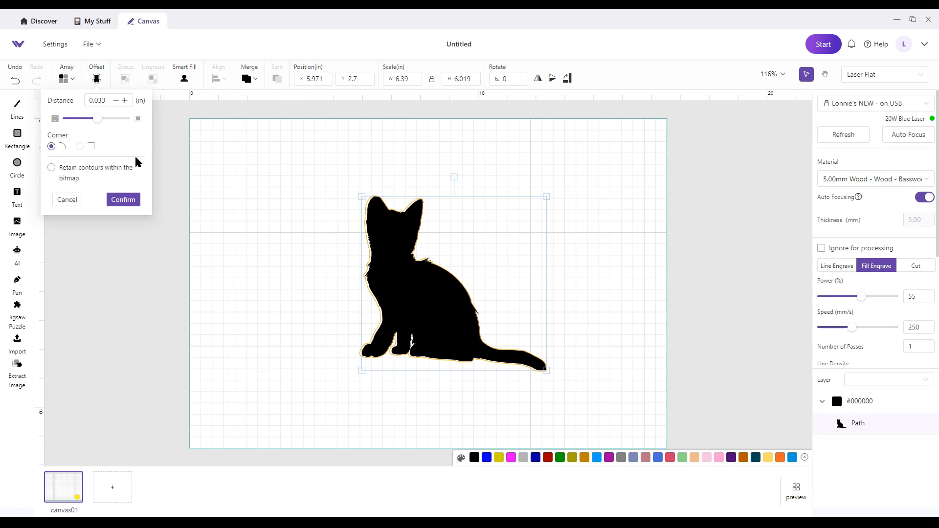
pyautogui.click(64, 201)
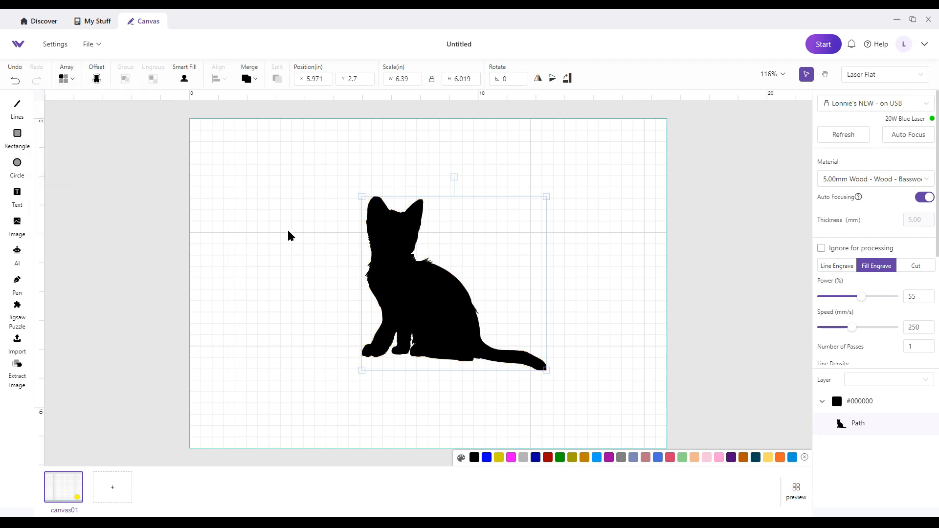
# Step: Create an offset outline around the cat silhouette at a distance of 0.079 in with rounded corners
pyautogui.click(97, 78)
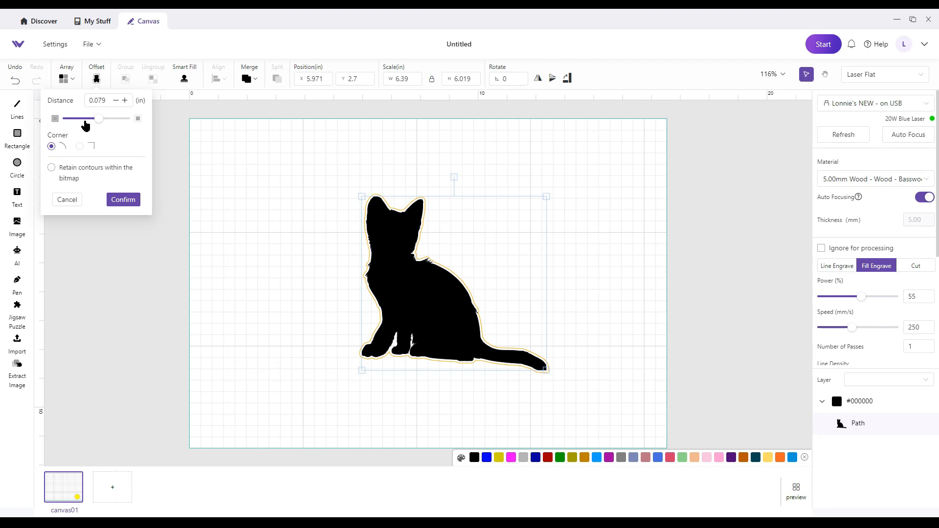
pyautogui.click(124, 199)
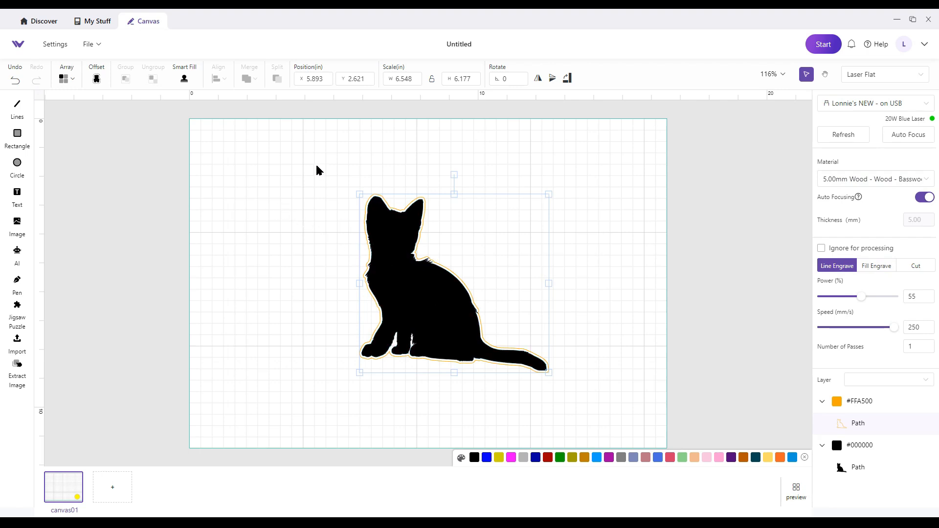
# Step: Group the cat silhouette with its offset outline and move the group slightly upward
pyautogui.moveTo(297, 158); pyautogui.dragTo(633, 404)
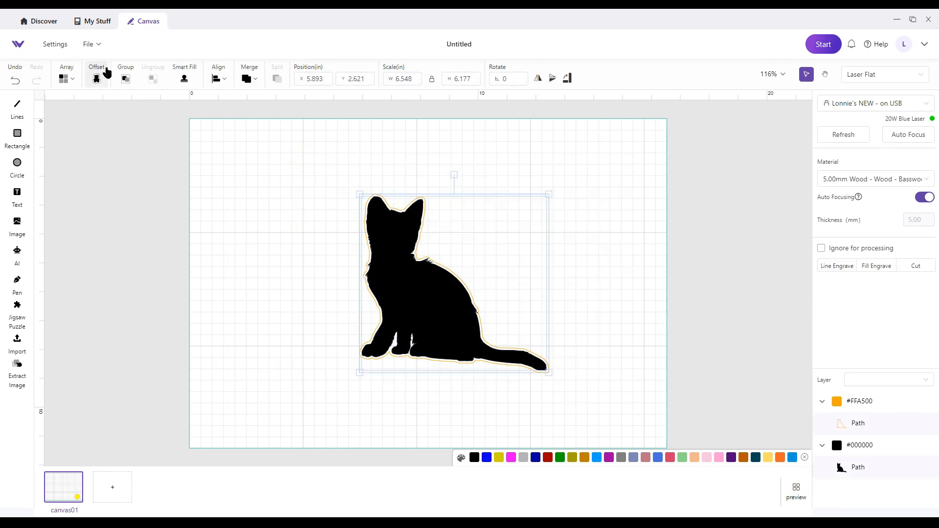
pyautogui.click(125, 79)
pyautogui.moveTo(412, 289)
pyautogui.mouseDown()
pyautogui.moveTo(284, 269)
pyautogui.moveTo(422, 265)
pyautogui.moveTo(378, 277)
pyautogui.moveTo(413, 275)
pyautogui.mouseUp()
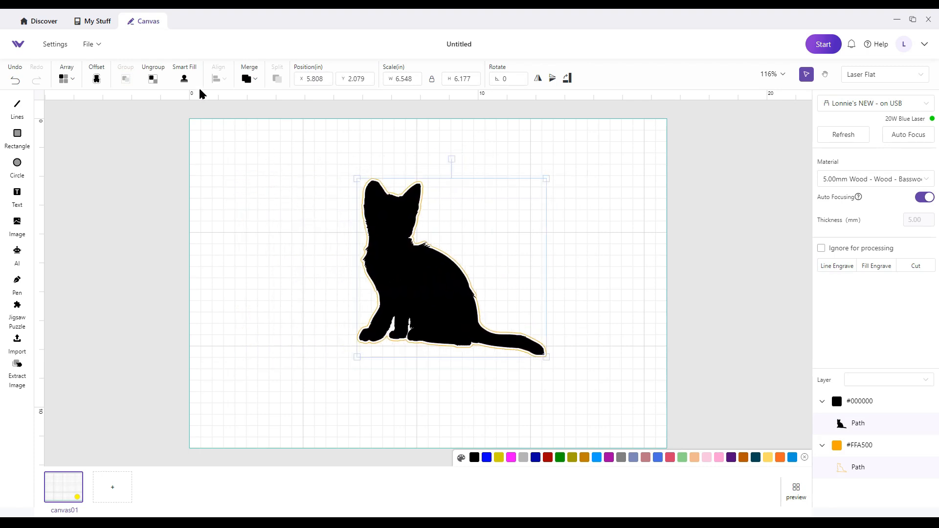
# Step: Ungroup the cat and its outline, and move the black silhouette away from the outline to about X 12.9, Y 0.5 in
pyautogui.click(153, 77)
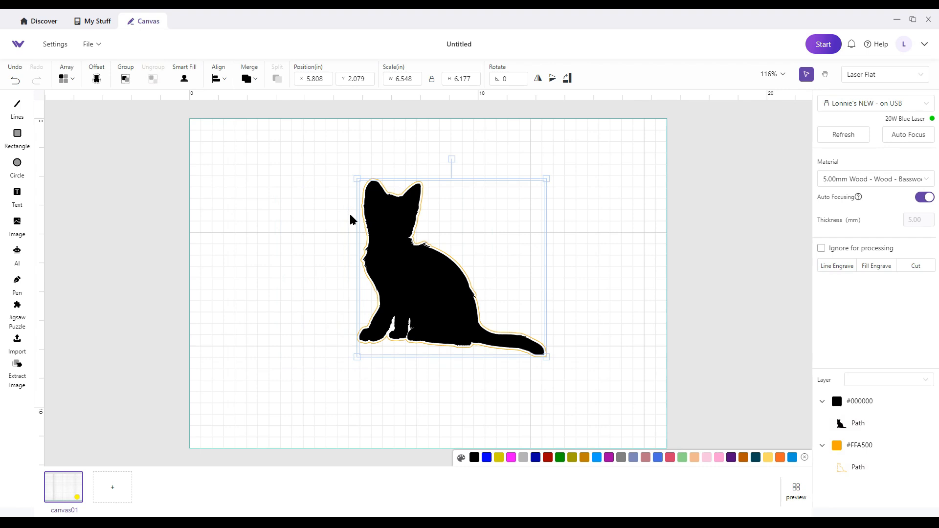
pyautogui.moveTo(386, 229); pyautogui.dragTo(601, 218)
pyautogui.click(545, 254)
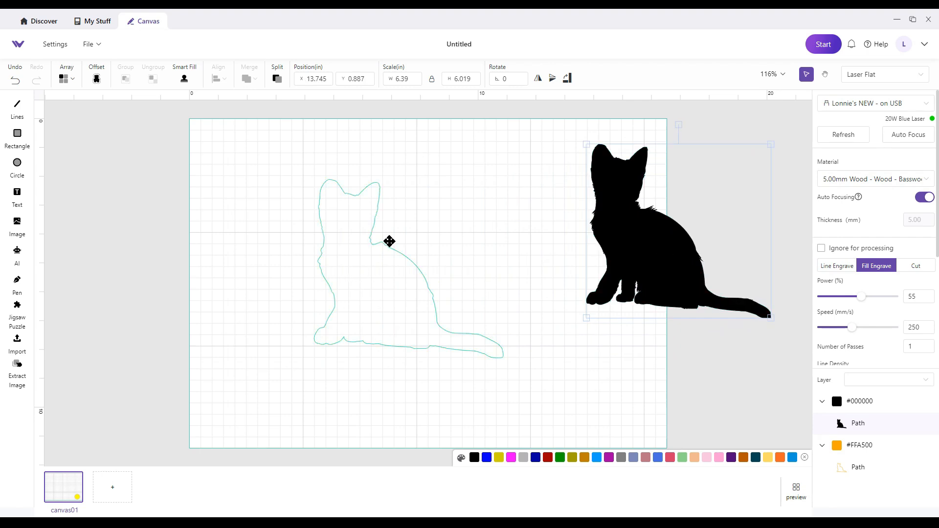
pyautogui.moveTo(640, 230); pyautogui.dragTo(618, 223)
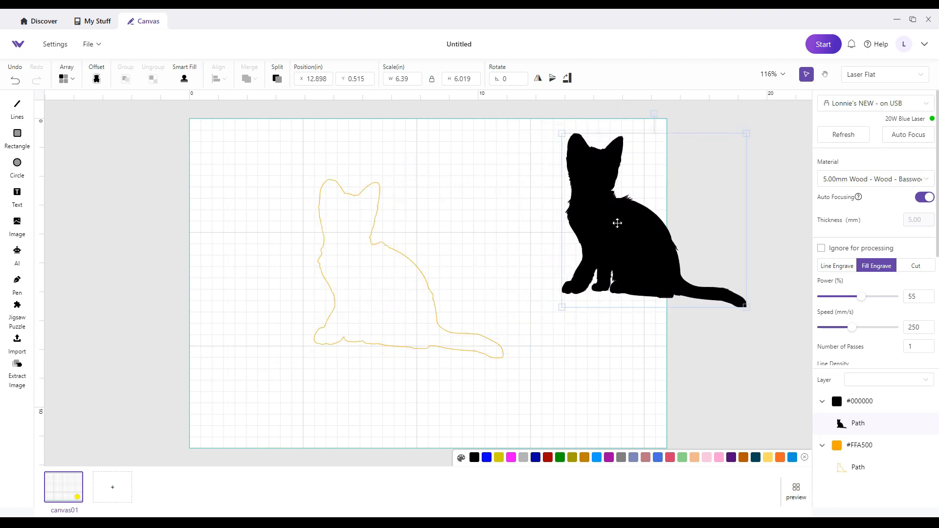
# Step: Delete the black cat silhouette and move the remaining outline up and to the left
pyautogui.press('Delete')
pyautogui.moveTo(373, 291); pyautogui.dragTo(292, 252)
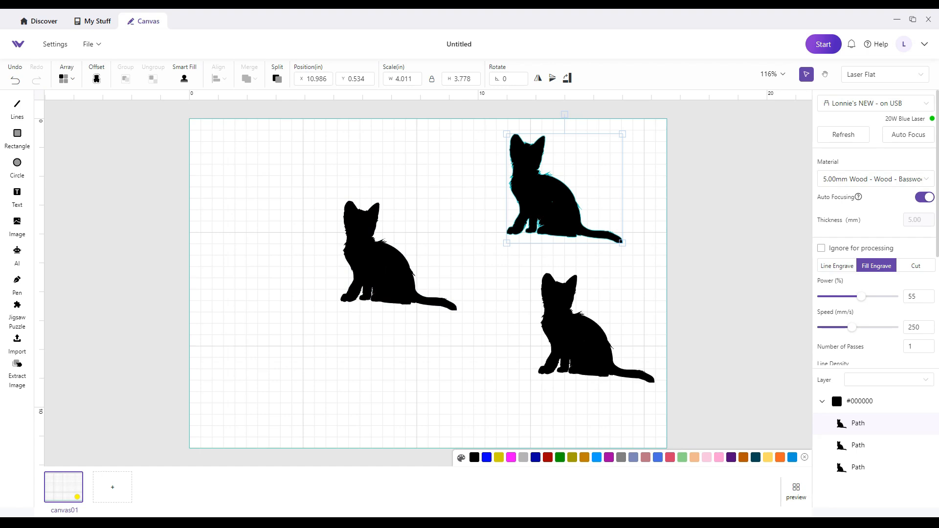
# Step: Move the two right-hand cats beside the left one so the three silhouettes overlap in a row
pyautogui.moveTo(543, 208); pyautogui.dragTo(453, 235)
pyautogui.moveTo(442, 249); pyautogui.dragTo(434, 262)
pyautogui.moveTo(578, 348); pyautogui.dragTo(497, 284)
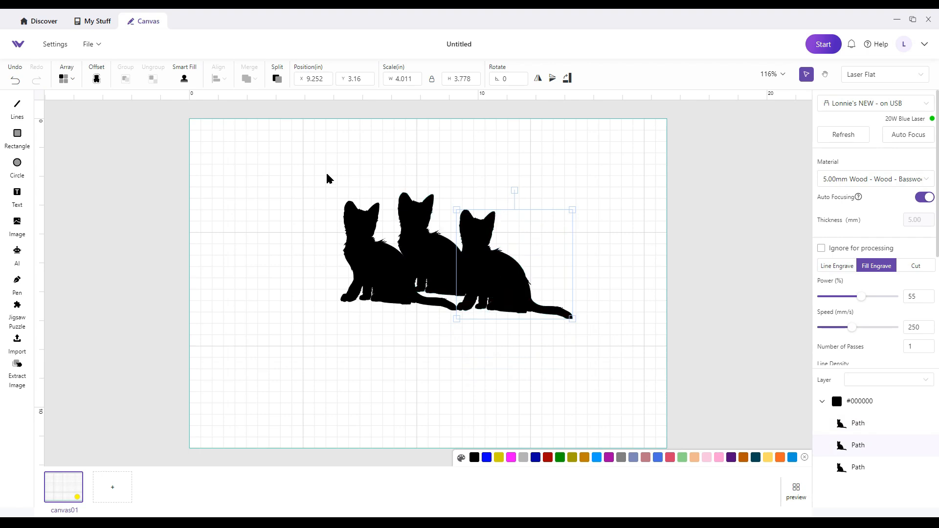
# Step: Group the three cat silhouettes and move the group to about X 6.4, Y 1.7 in
pyautogui.moveTo(283, 150); pyautogui.dragTo(635, 367)
pyautogui.click(125, 79)
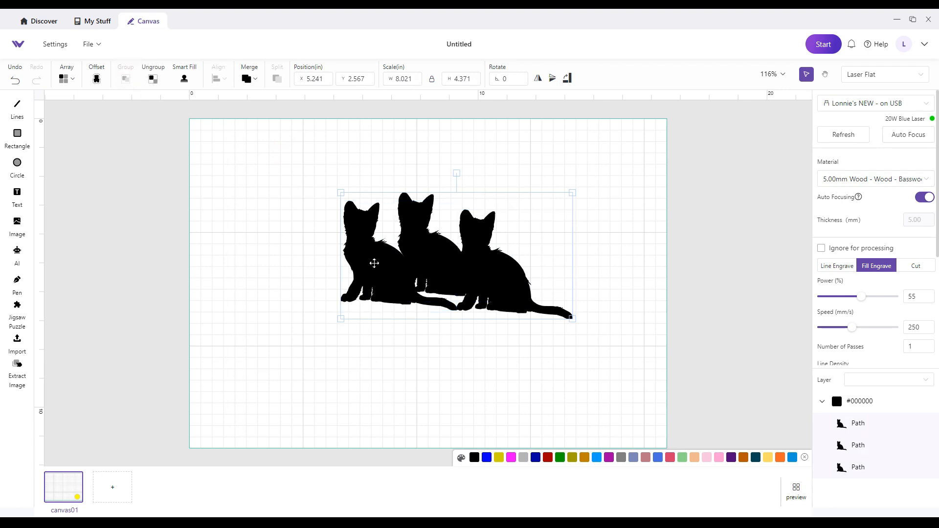
pyautogui.click(230, 259)
pyautogui.moveTo(365, 254); pyautogui.dragTo(398, 229)
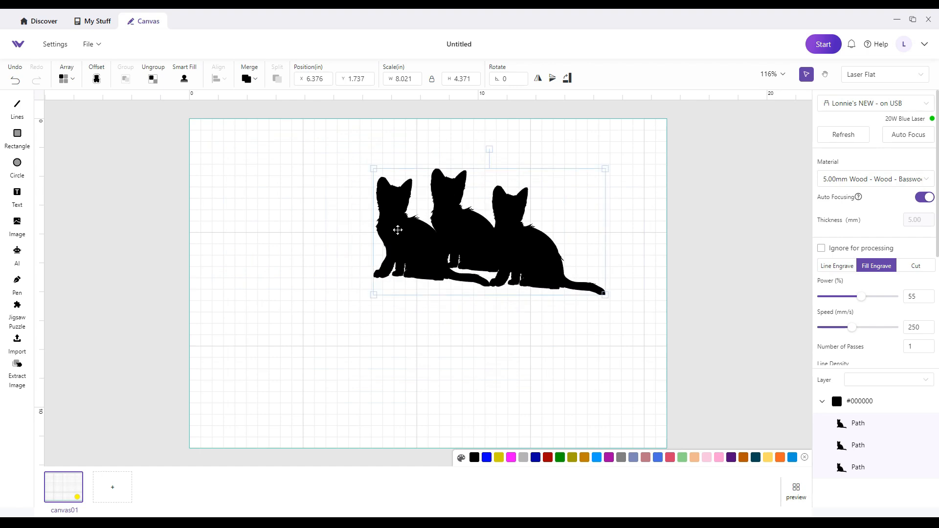
# Step: Ungroup the three cats and move each silhouette to a separate place in the work area
pyautogui.click(152, 80)
pyautogui.click(208, 145)
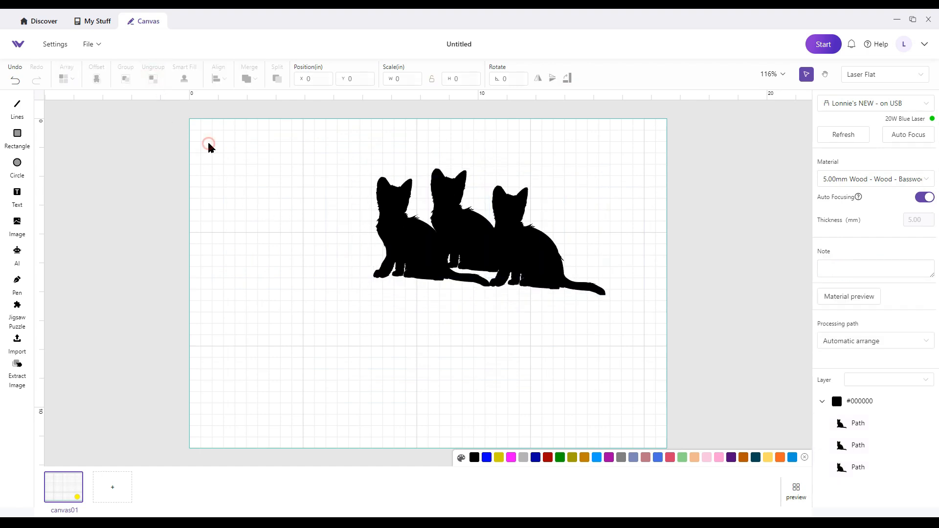
pyautogui.moveTo(409, 237); pyautogui.dragTo(316, 234)
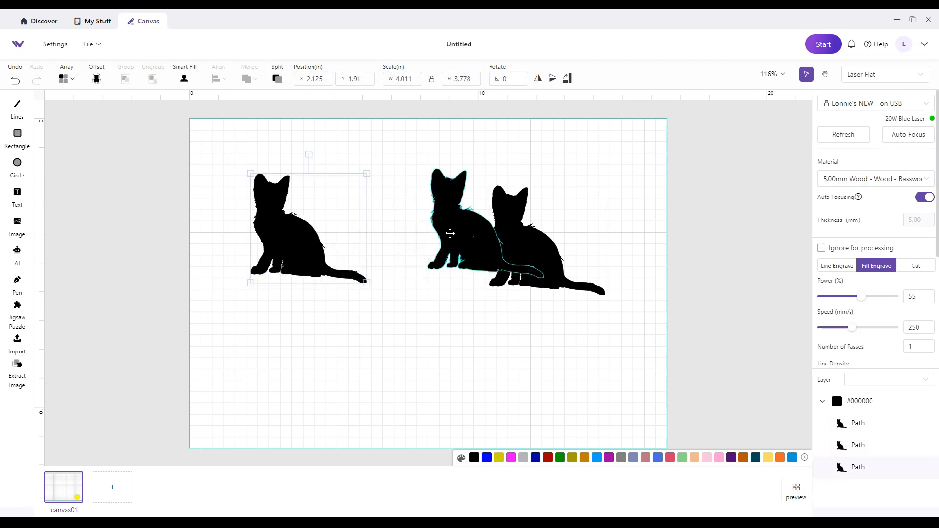
pyautogui.moveTo(445, 242); pyautogui.dragTo(360, 361)
pyautogui.moveTo(528, 269); pyautogui.dragTo(388, 215)
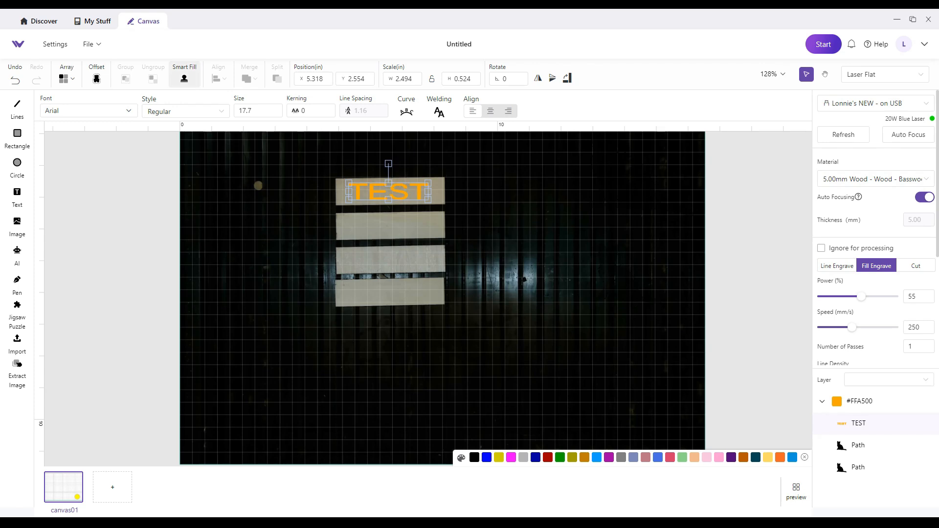
# Step: Apply Smart Fill to the TEST text to repeat it on the other wood pieces
pyautogui.click(185, 78)
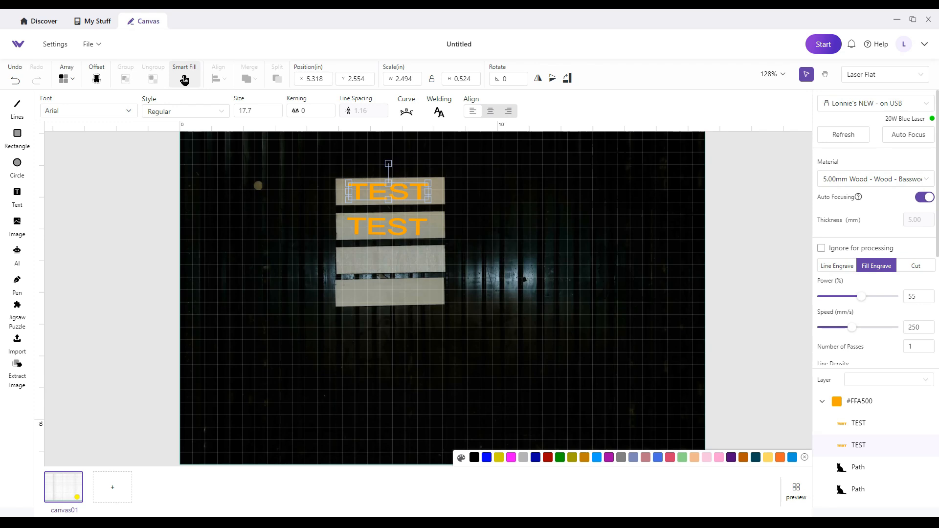
pyautogui.click(184, 80)
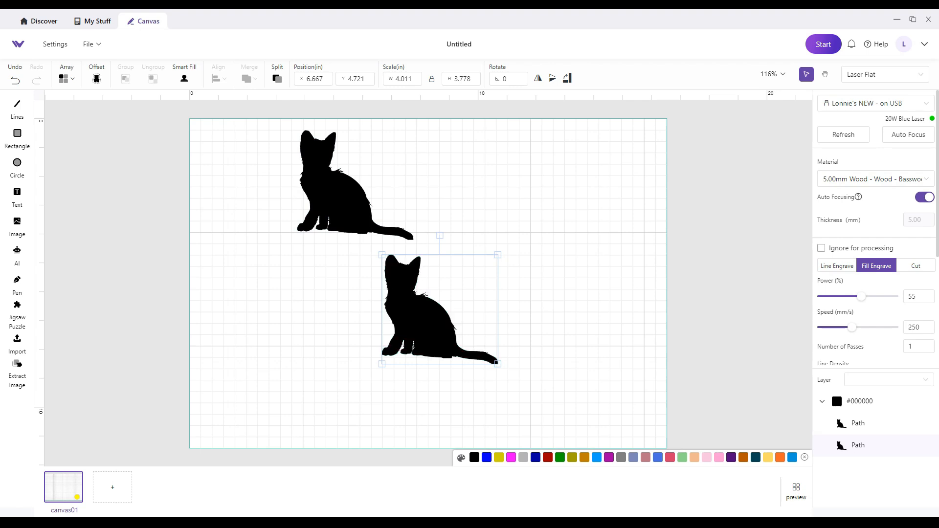
# Step: Select both cats, move them to the right and down, and align their left edges
pyautogui.moveTo(276, 113); pyautogui.dragTo(555, 420)
pyautogui.moveTo(419, 306); pyautogui.dragTo(449, 318)
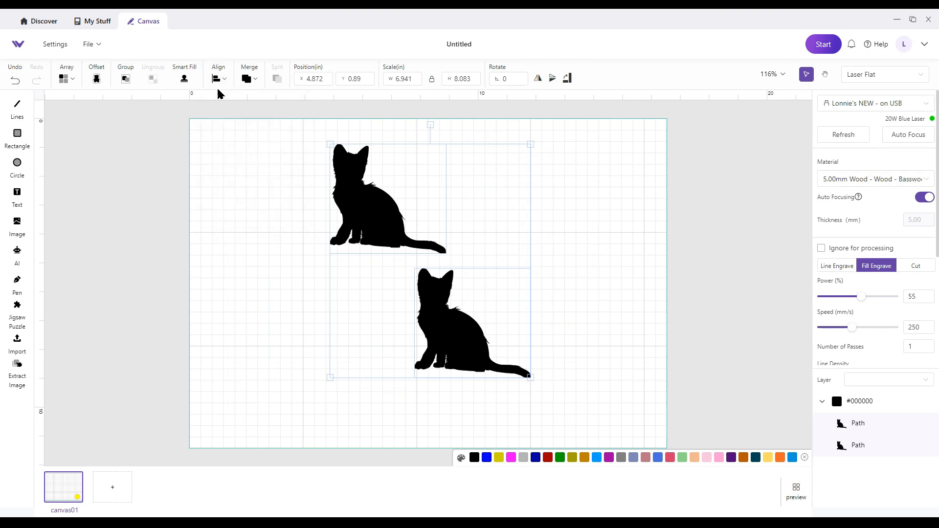
pyautogui.moveTo(226, 83)
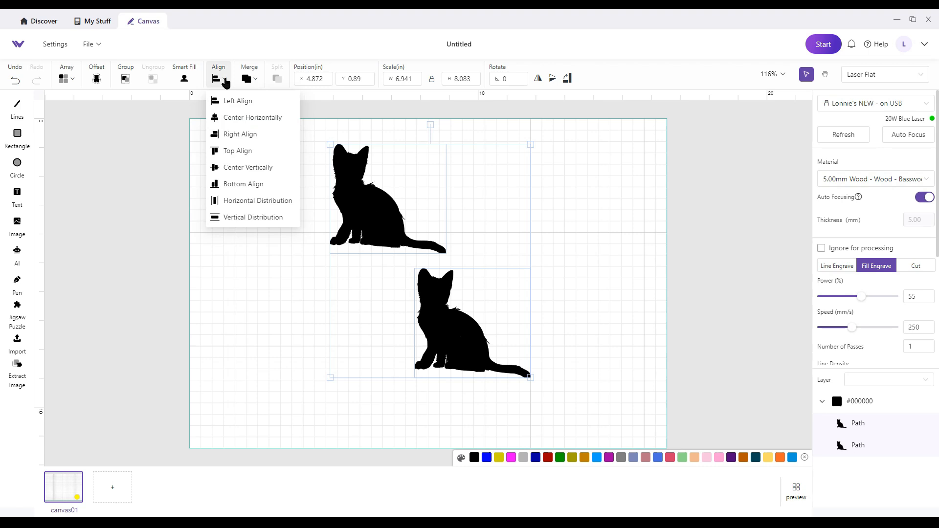
pyautogui.click(231, 101)
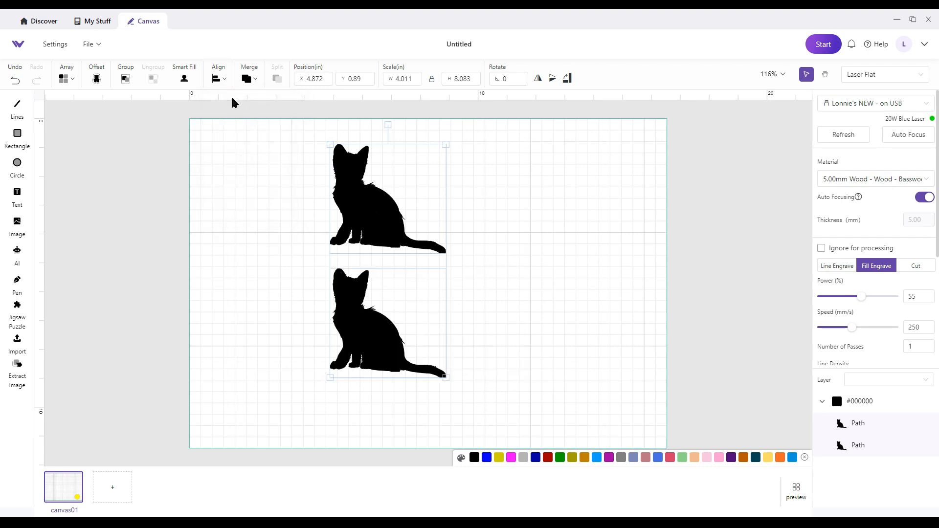
# Step: Move the lower cat to about X 11.3, Y 5.3 in and align the left edges of both cats
pyautogui.moveTo(225, 83)
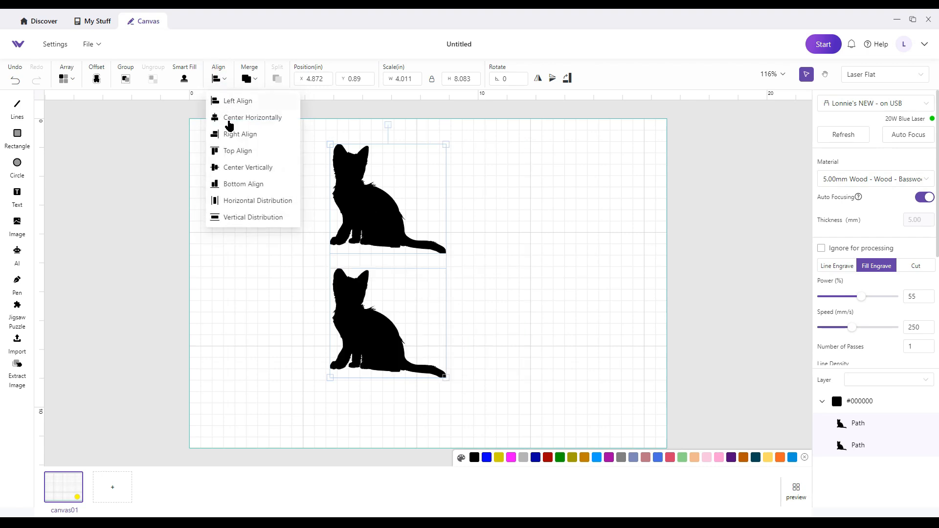
pyautogui.click(164, 204)
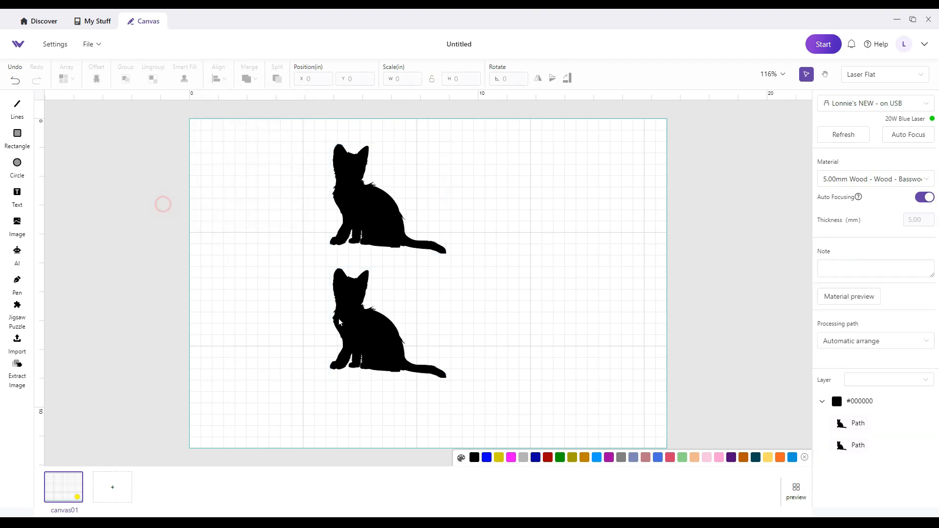
pyautogui.moveTo(377, 343); pyautogui.dragTo(562, 345)
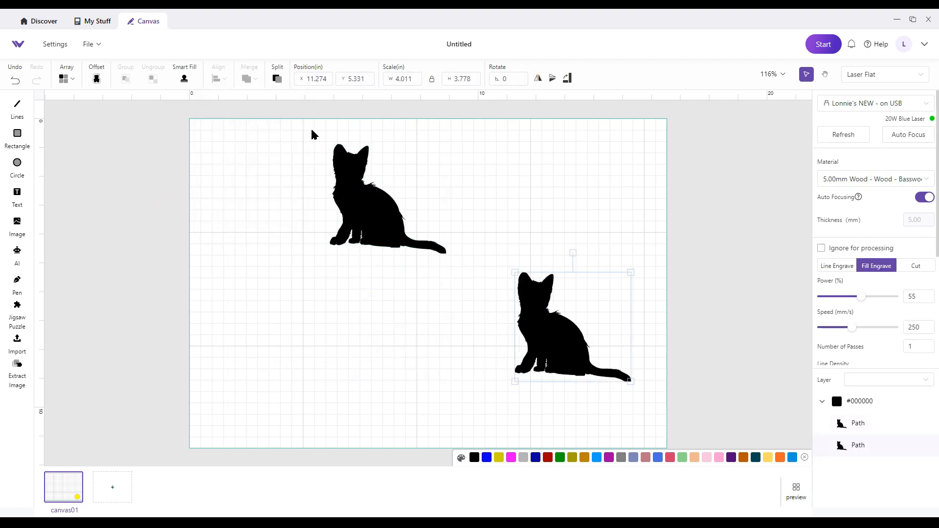
pyautogui.click(294, 121)
pyautogui.moveTo(307, 137); pyautogui.dragTo(667, 427)
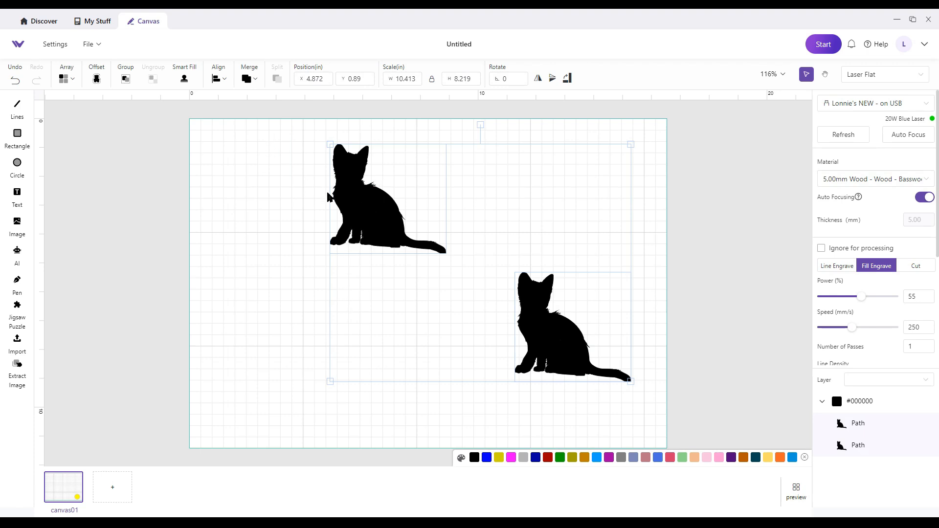
pyautogui.click(223, 80)
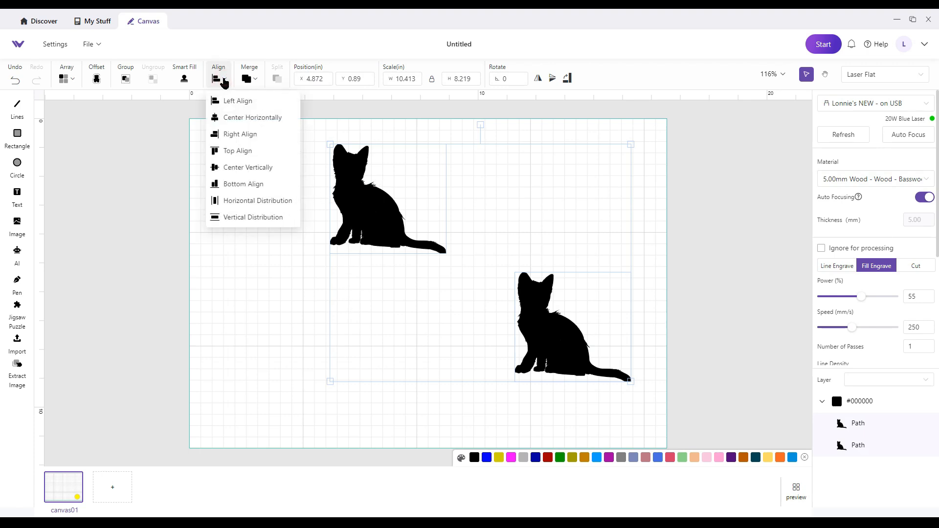
pyautogui.click(234, 102)
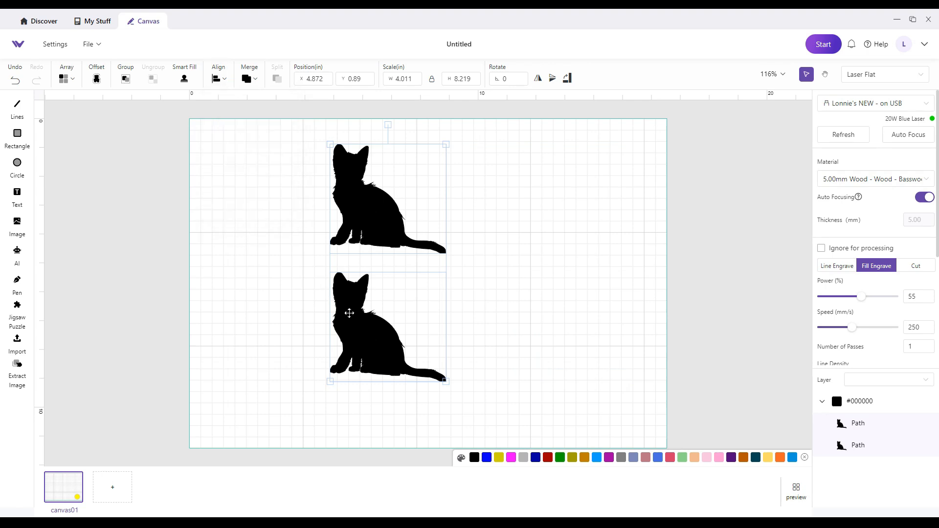
# Step: Move the lower cat to about X 9.2, Y 7.1 in and align the top edges of both cats
pyautogui.click(600, 363)
pyautogui.moveTo(389, 337); pyautogui.dragTo(510, 385)
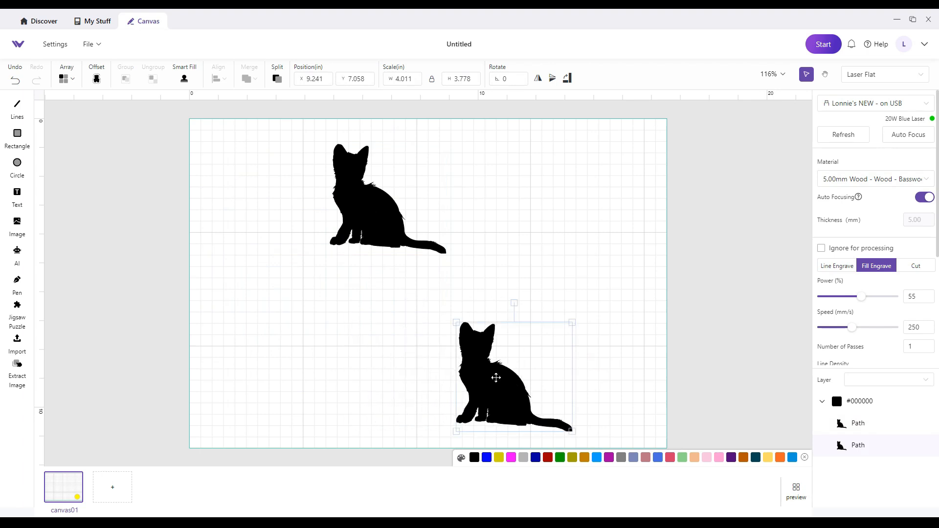
pyautogui.moveTo(280, 125); pyautogui.dragTo(611, 457)
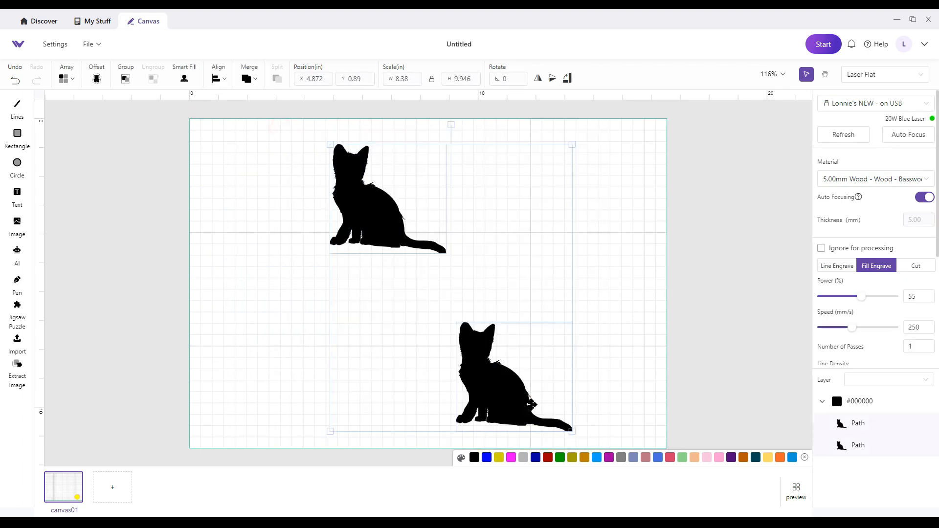
pyautogui.click(218, 79)
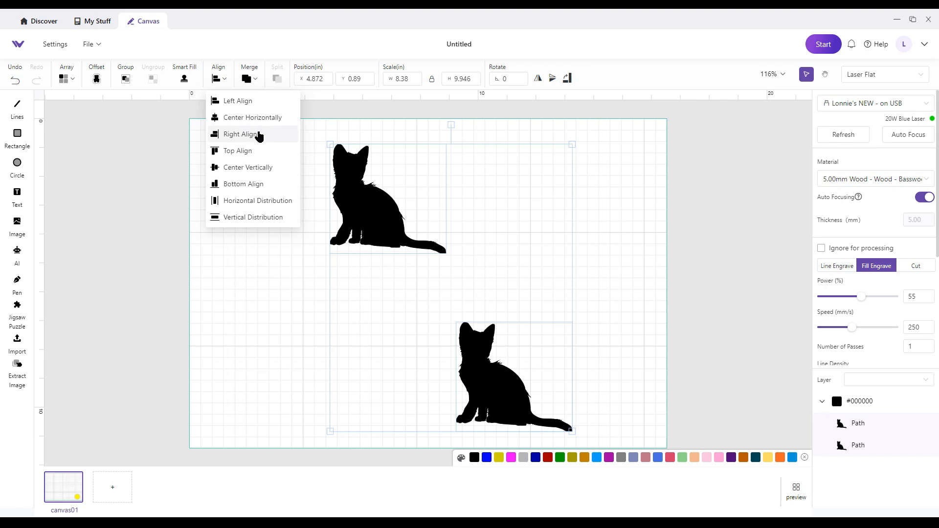
pyautogui.click(241, 151)
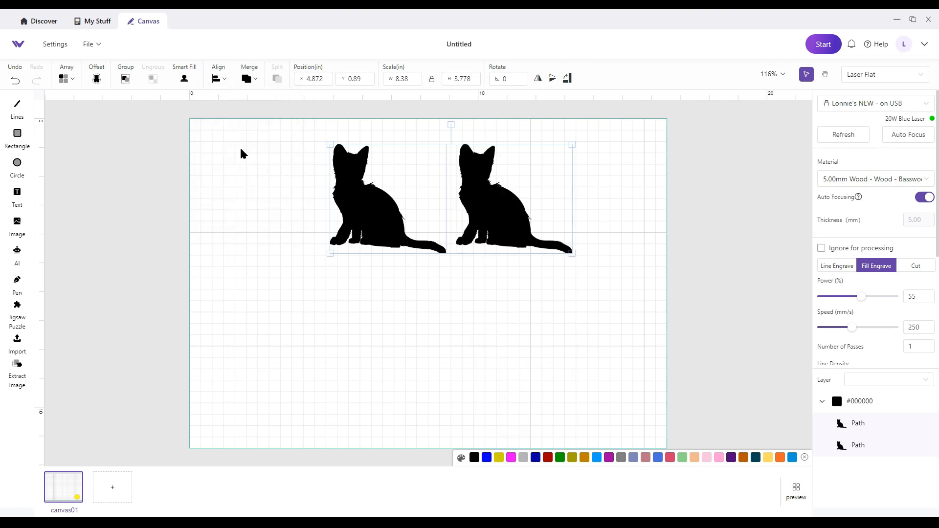
# Step: Stagger the two cats diagonally, one at about X 4.4, Y 1.9 in and the other at about X 7.8, Y 6.5 in
pyautogui.moveTo(475, 197); pyautogui.dragTo(475, 379)
pyautogui.click(668, 289)
pyautogui.moveTo(267, 142); pyautogui.dragTo(297, 198)
pyautogui.moveTo(374, 323); pyautogui.dragTo(536, 452)
pyautogui.click(221, 78)
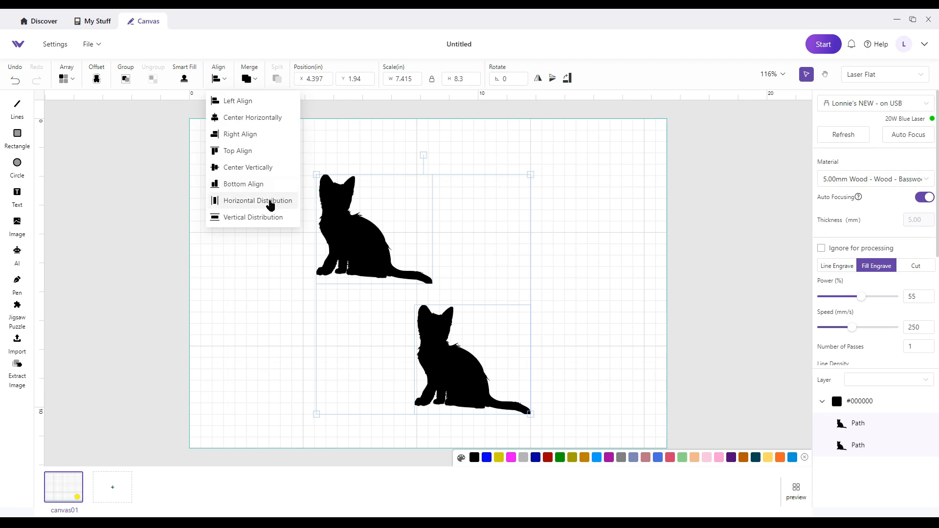
pyautogui.click(254, 246)
# Step: Copy the upper cat and paste a third one at the right edge of the work area
pyautogui.click(364, 256)
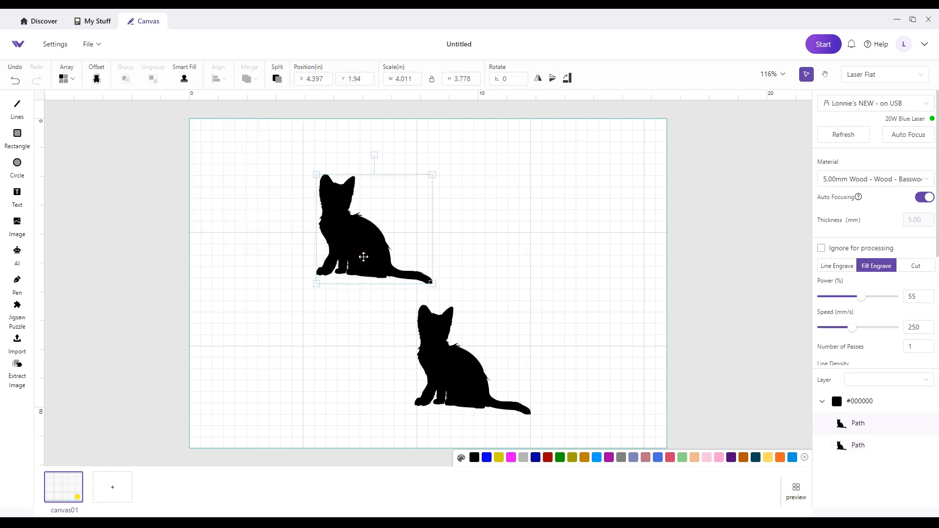
pyautogui.rightClick(364, 258)
pyautogui.click(374, 280)
pyautogui.rightClick(583, 248)
pyautogui.click(597, 254)
# Step: Arrange the cats in a triangle, with the first at about X 2.8, Y 1.7 in and the lower middle one at about X 7.4, Y 5.3 in
pyautogui.moveTo(460, 367); pyautogui.dragTo(497, 364)
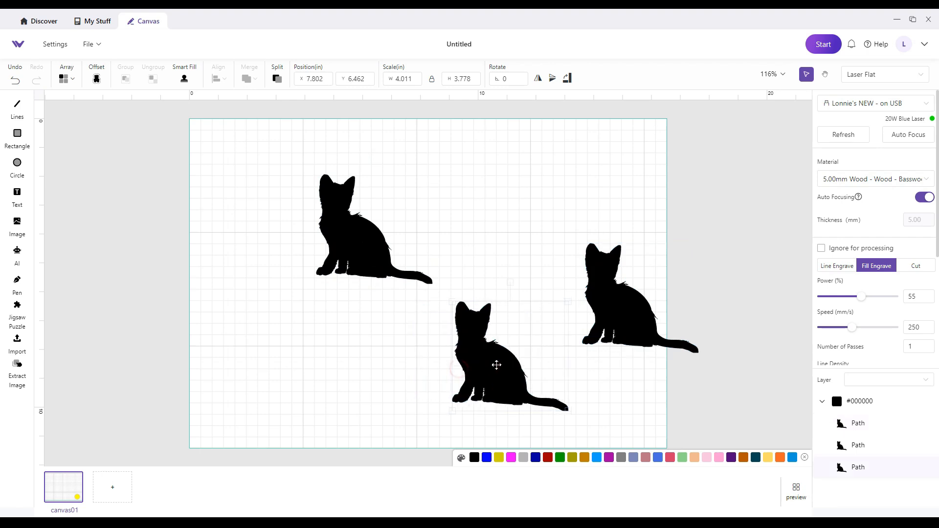
pyautogui.moveTo(363, 252); pyautogui.dragTo(317, 245)
pyautogui.moveTo(586, 295); pyautogui.dragTo(524, 237)
pyautogui.moveTo(474, 352); pyautogui.dragTo(423, 324)
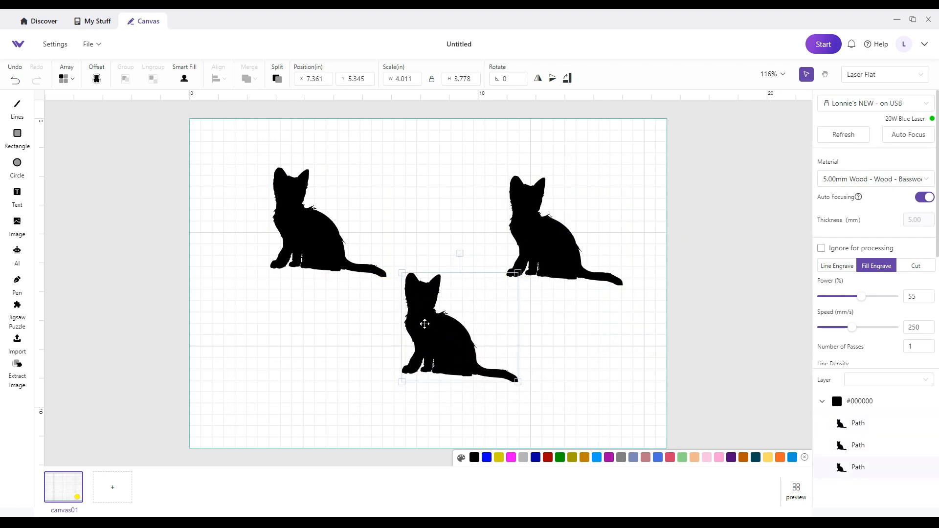
# Step: Select all three cats and apply Horizontal Distribution to space them evenly
pyautogui.moveTo(205, 134); pyautogui.dragTo(681, 406)
pyautogui.click(223, 80)
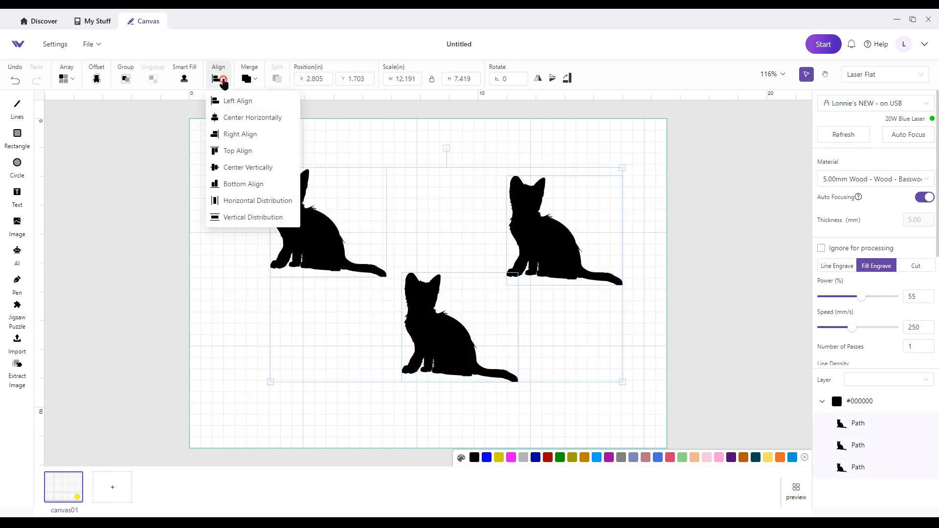
pyautogui.click(247, 201)
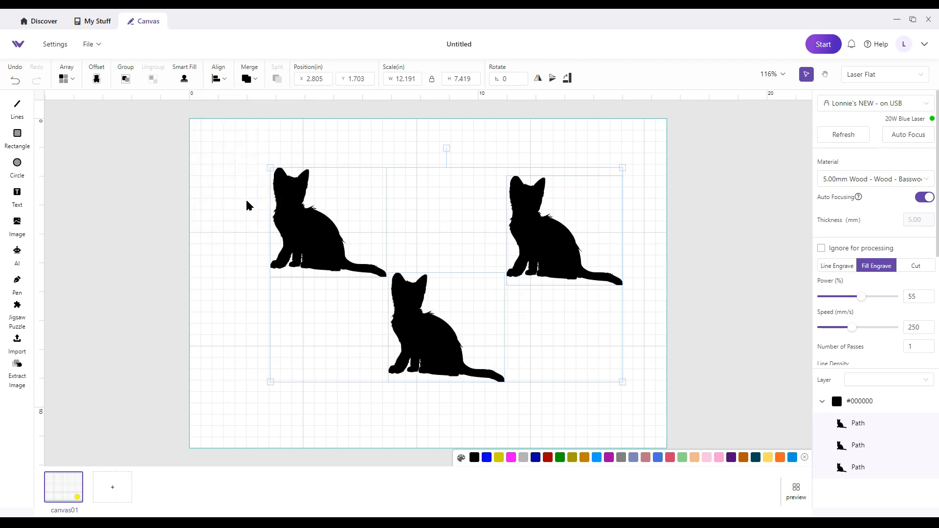
# Step: Apply Vertical Distribution to the three cats and align their top edges
pyautogui.click(218, 78)
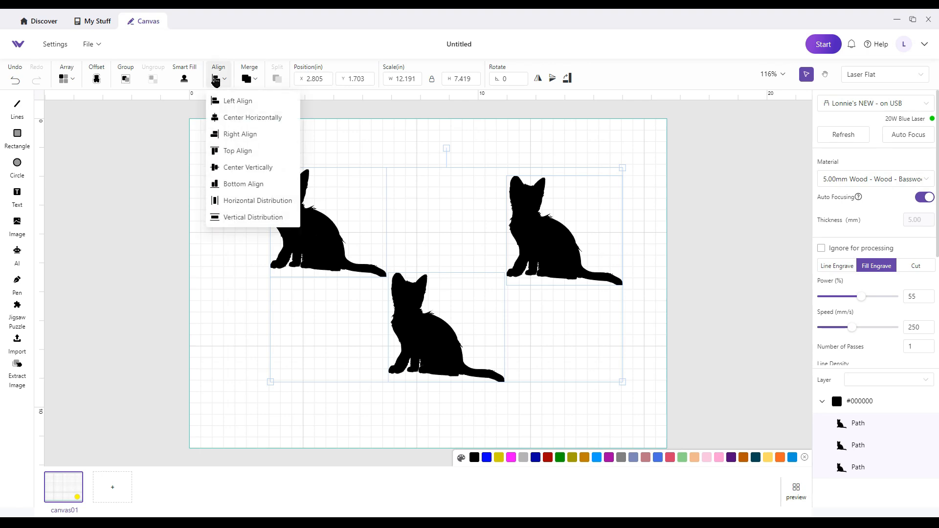
pyautogui.click(243, 218)
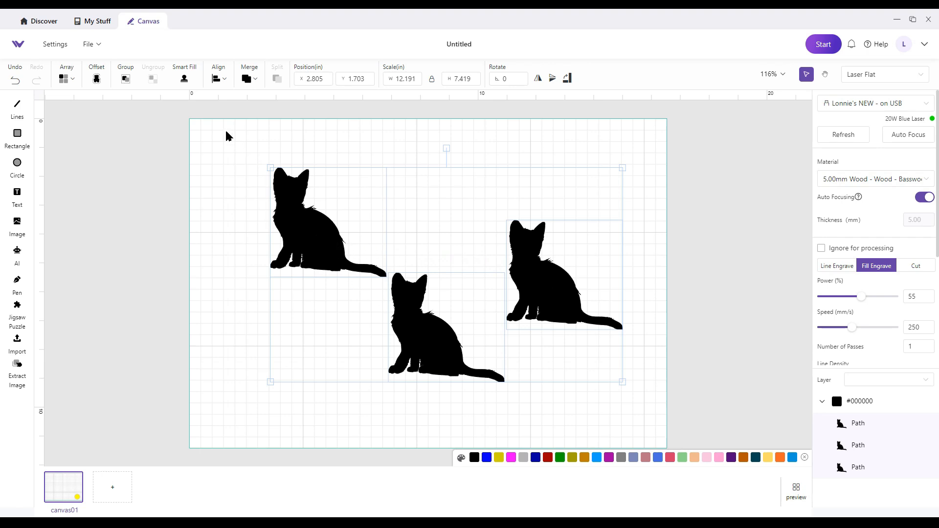
pyautogui.click(219, 78)
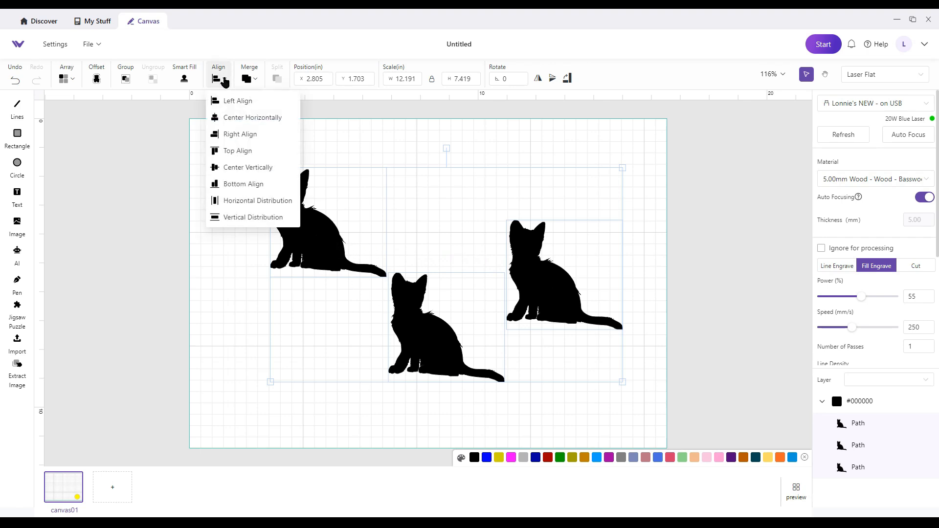
pyautogui.click(247, 153)
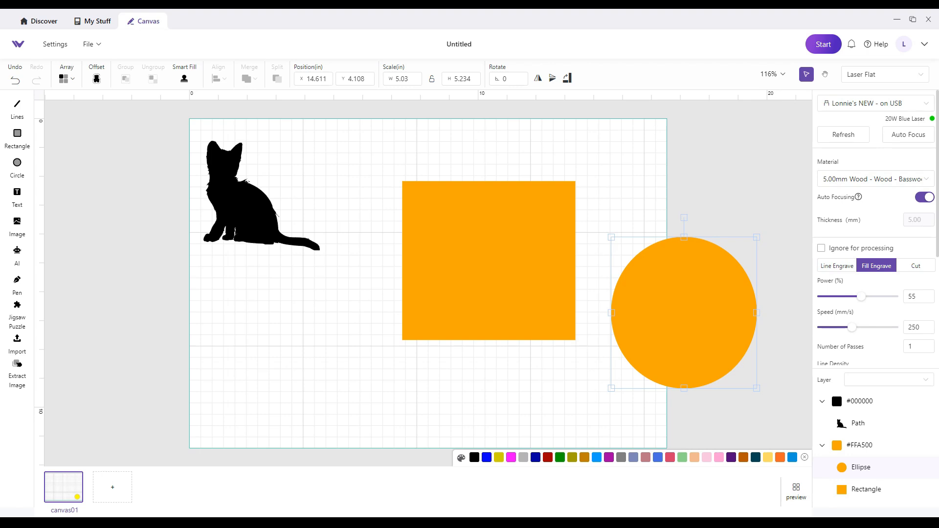
# Step: Examine the merge options available for the orange rectangle and circle
pyautogui.moveTo(359, 144); pyautogui.dragTo(781, 413)
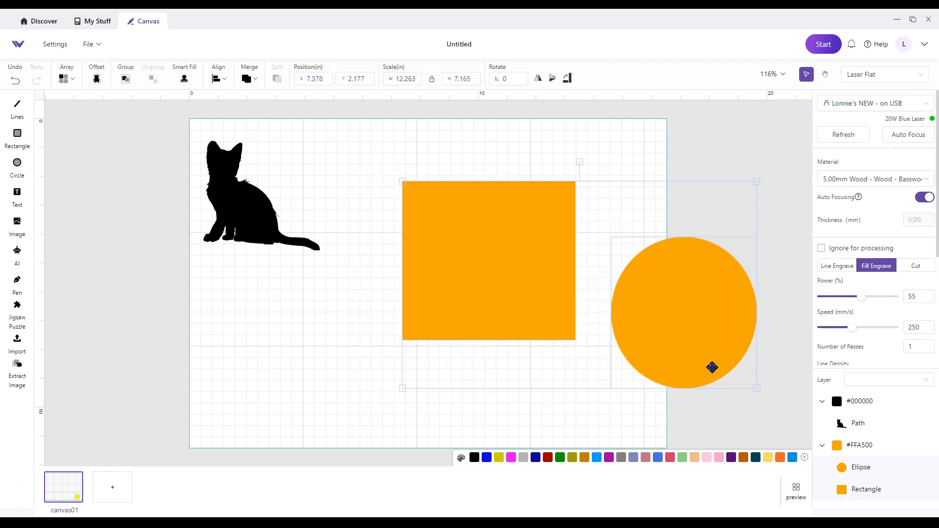
pyautogui.click(254, 78)
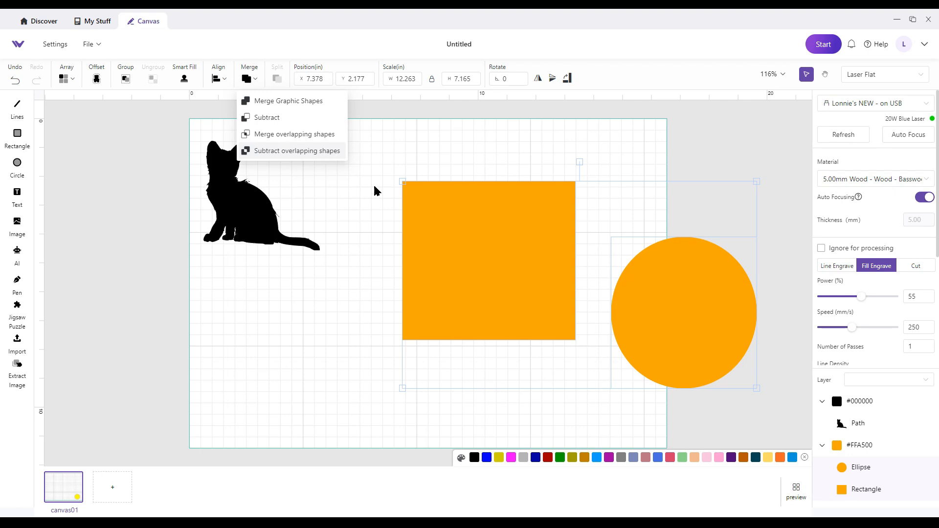
pyautogui.click(368, 204)
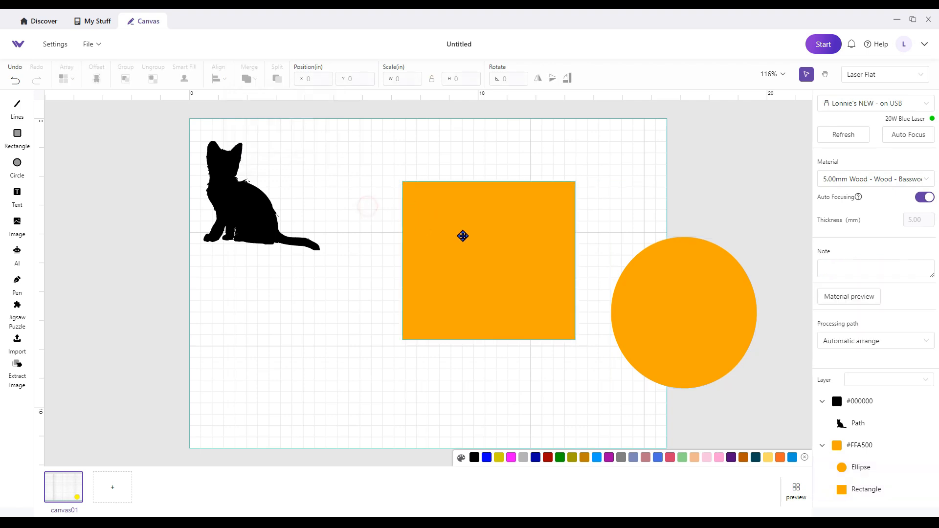
# Step: Move the circle over the rectangle's lower right corner at about X 10.6, Y 4.4 in and combine both with Merge Graphic Shapes
pyautogui.moveTo(699, 322); pyautogui.dragTo(582, 330)
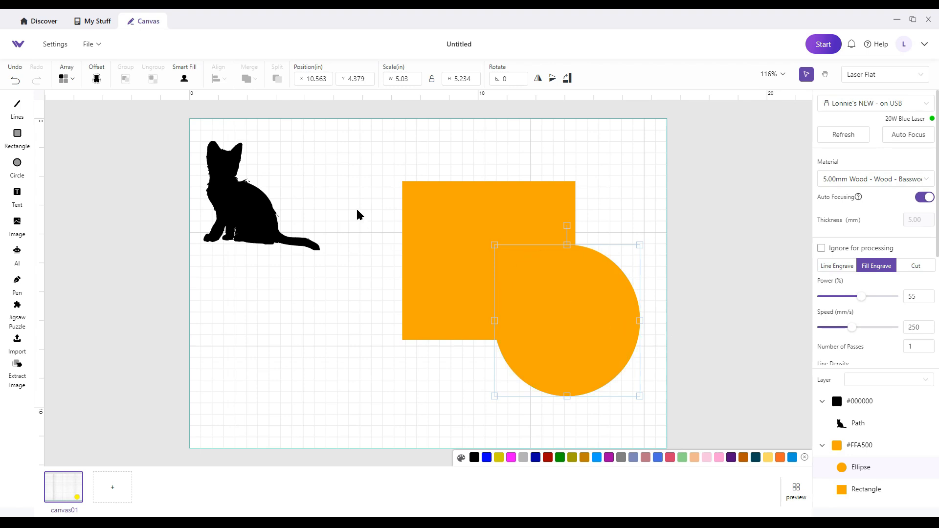
pyautogui.moveTo(358, 153); pyautogui.dragTo(681, 416)
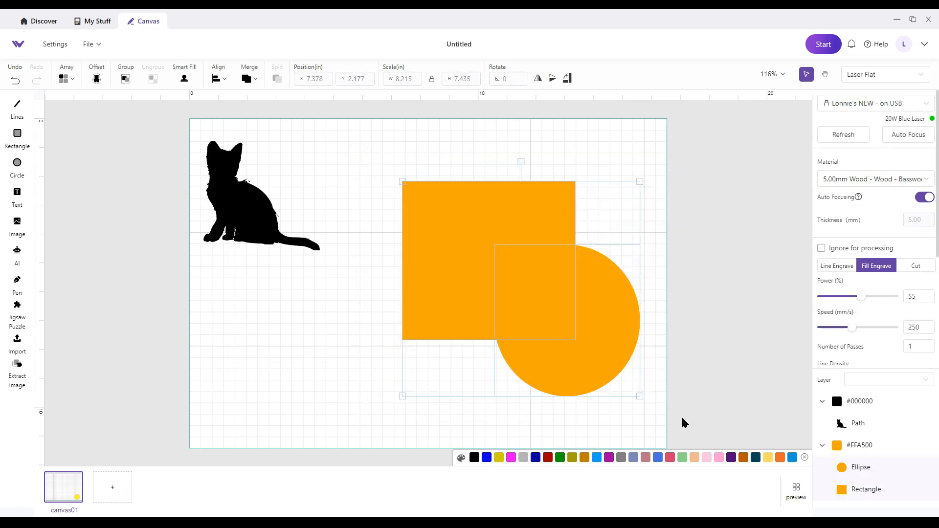
pyautogui.click(248, 79)
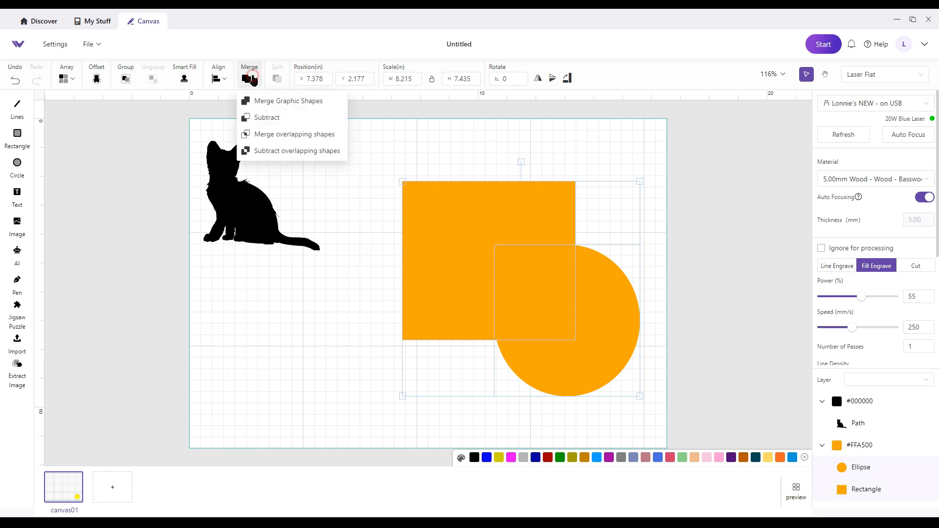
pyautogui.click(282, 102)
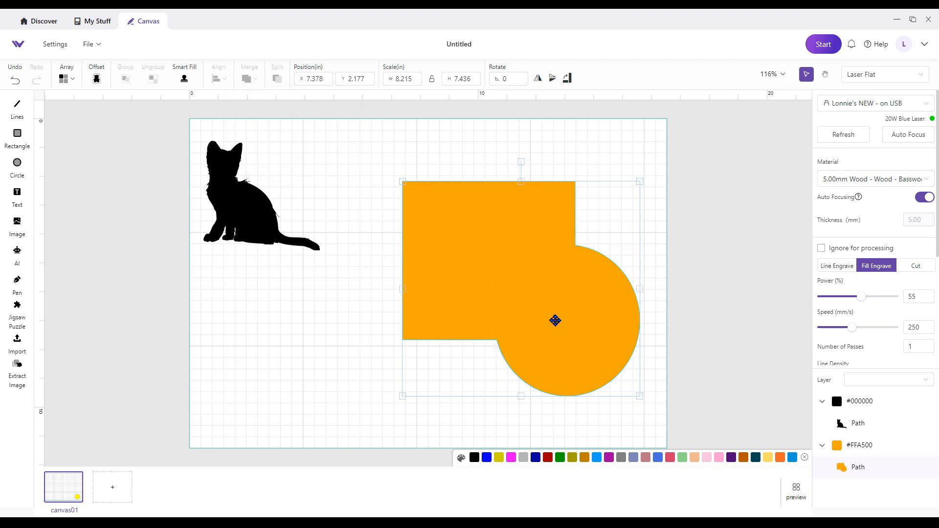
# Step: Move the merged shape to about X 5.7, Y 0.5 in, and undo both the move and the merge
pyautogui.click(687, 311)
pyautogui.moveTo(598, 308); pyautogui.dragTo(549, 260)
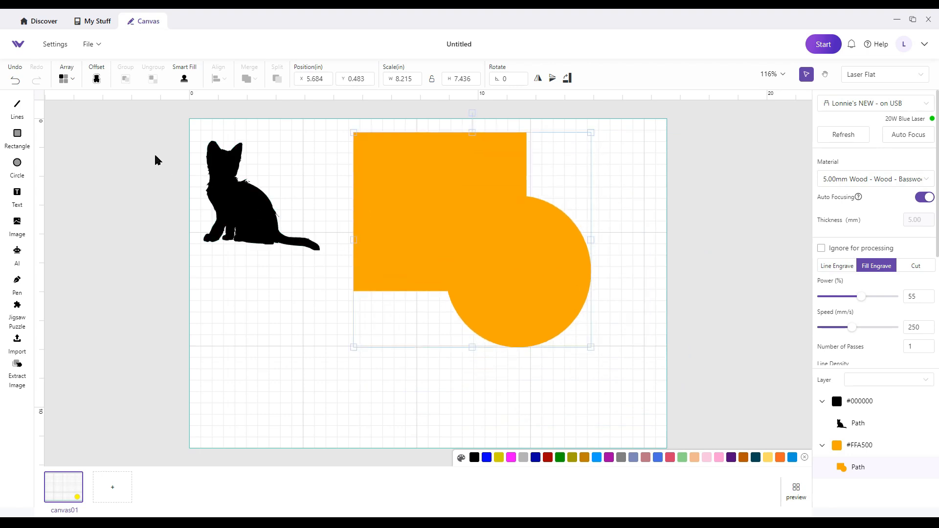
pyautogui.click(14, 76)
pyautogui.click(15, 77)
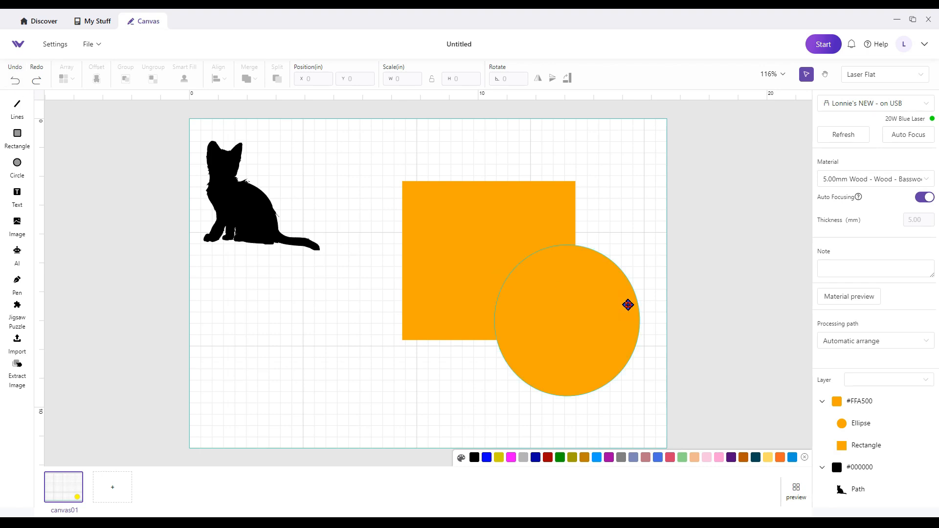
# Step: Move the rectangle to about X 6.6, Y 0.8 in and overlap its lower right corner with the circle at about X 9.4, Y 3.1 in
pyautogui.moveTo(628, 305); pyautogui.dragTo(750, 296)
pyautogui.moveTo(493, 283); pyautogui.dragTo(469, 243)
pyautogui.moveTo(718, 306); pyautogui.dragTo(573, 310)
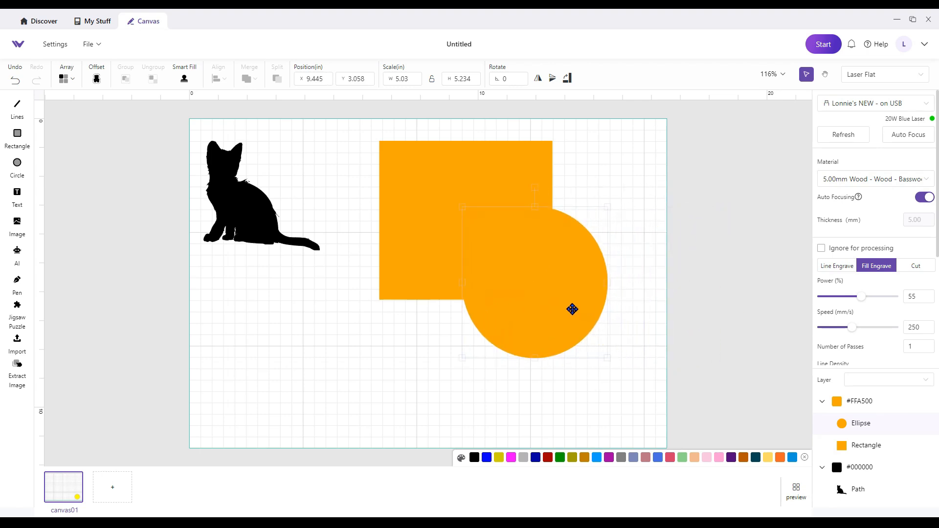
# Step: Select the rectangle and circle and subtract the circle from the rectangle
pyautogui.moveTo(332, 129); pyautogui.dragTo(675, 408)
pyautogui.click(250, 80)
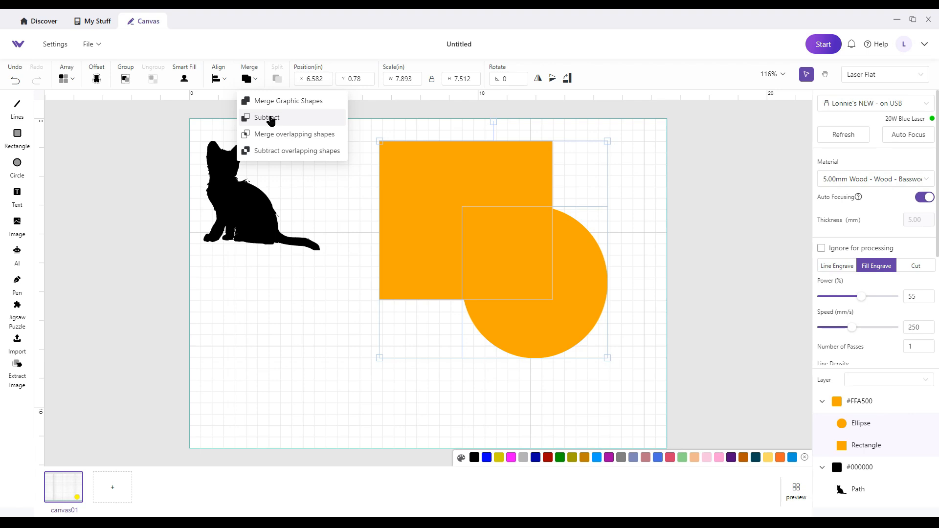
pyautogui.click(270, 119)
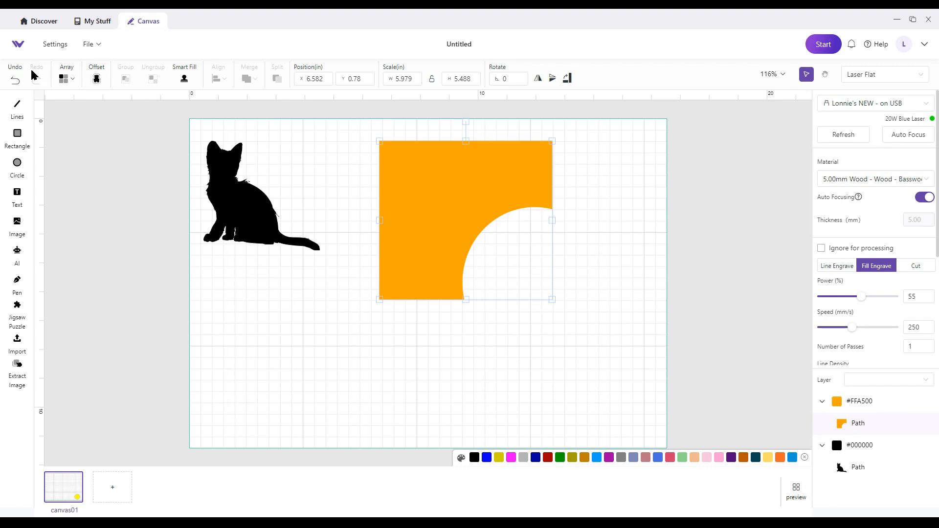
# Step: Undo the subtraction and move the circle to about X 9.6, Y 3.4 in over the rectangle's lower right corner
pyautogui.click(13, 81)
pyautogui.moveTo(560, 306)
pyautogui.mouseDown()
pyautogui.moveTo(619, 374)
pyautogui.moveTo(555, 306)
pyautogui.mouseUp()
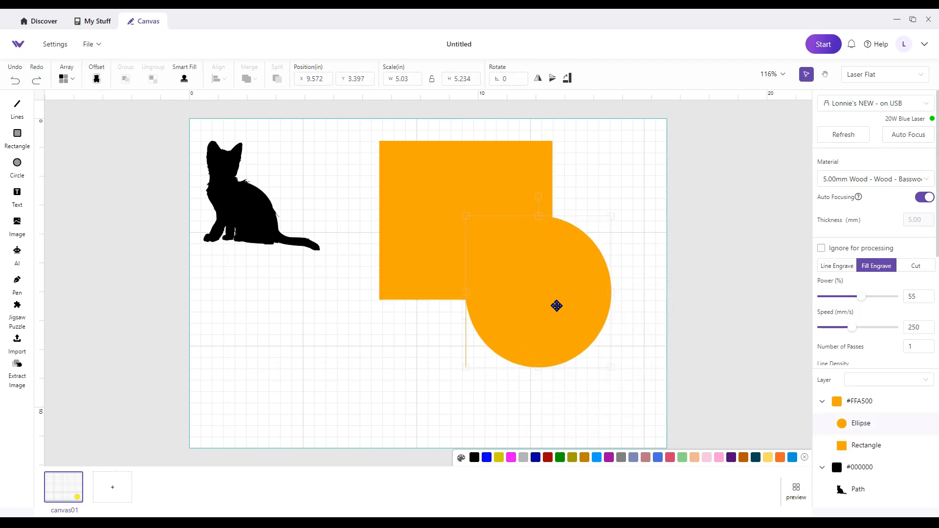
# Step: Select the rectangle and circle and combine them with Merge overlapping shapes
pyautogui.moveTo(345, 109); pyautogui.dragTo(662, 403)
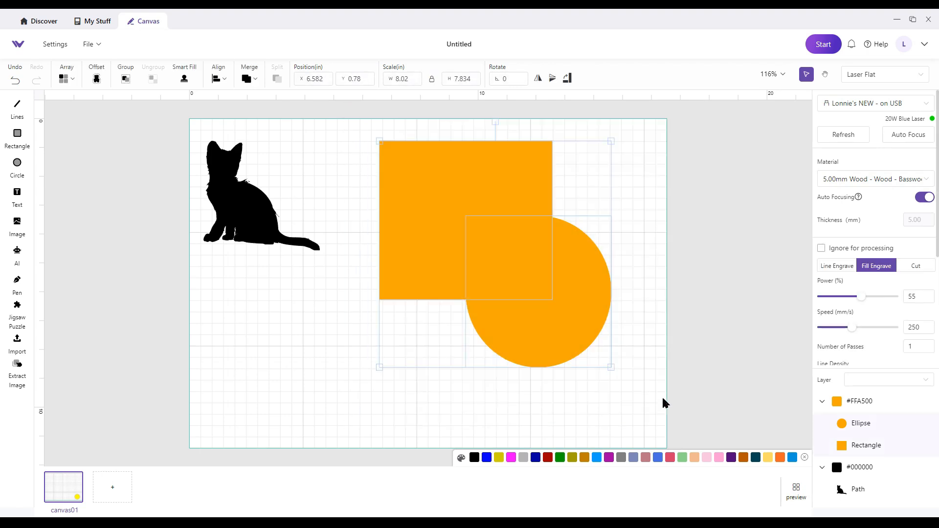
pyautogui.click(251, 79)
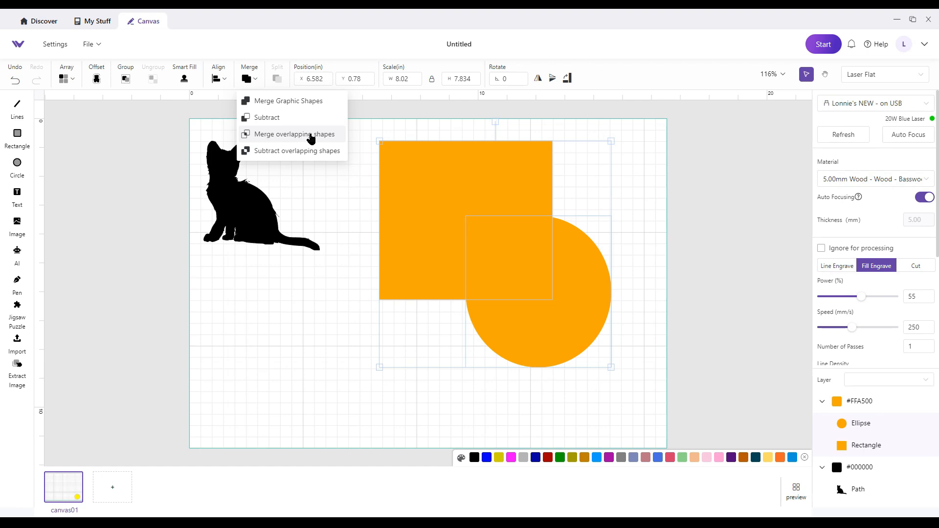
pyautogui.click(312, 135)
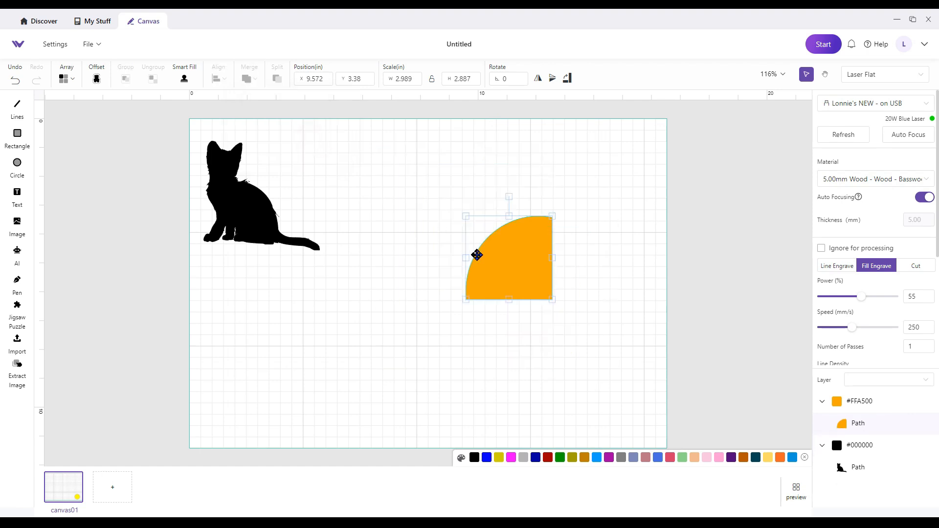
# Step: Move the overlap shape to about X 6.8, Y 1.7 in, and undo both the move and the overlap merge
pyautogui.moveTo(526, 268); pyautogui.dragTo(448, 222)
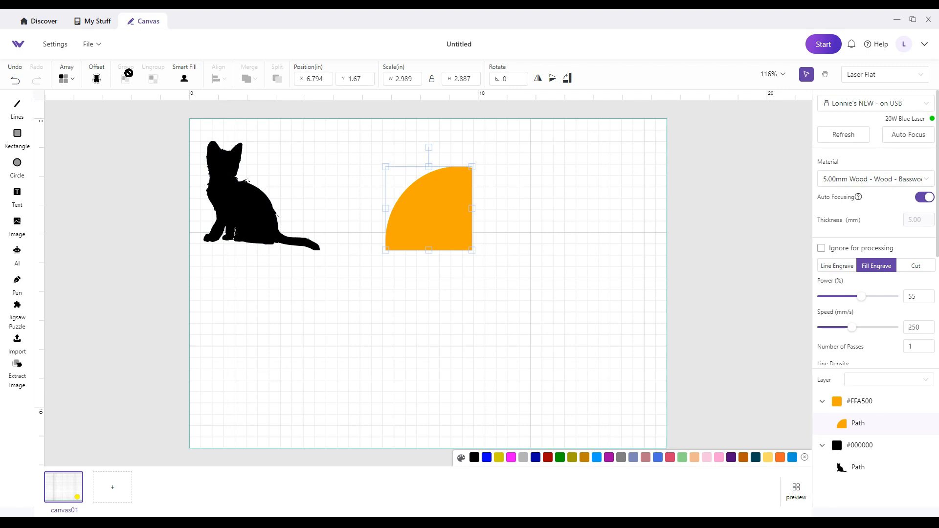
pyautogui.click(14, 81)
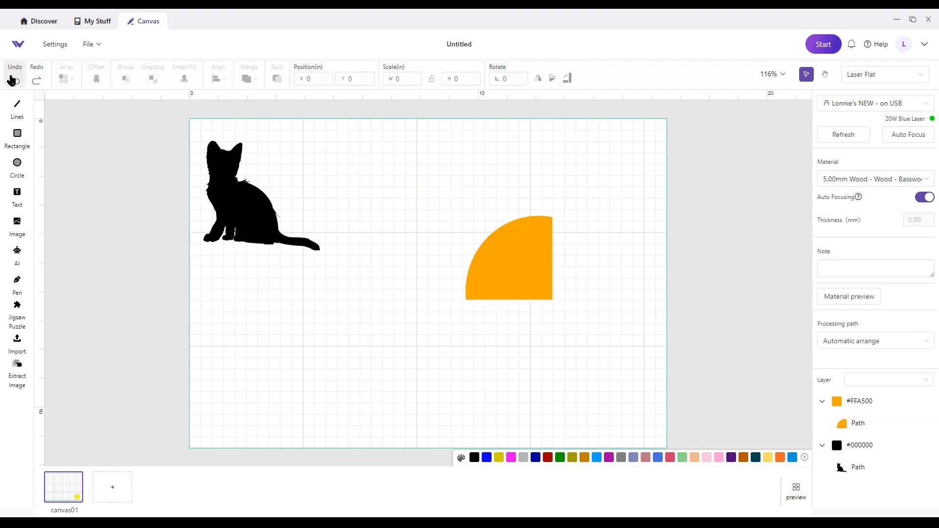
pyautogui.click(14, 81)
# Step: Move the circle away past the canvas's lower right edge and place the cat on the rectangle
pyautogui.moveTo(556, 306); pyautogui.dragTo(720, 363)
pyautogui.moveTo(239, 213); pyautogui.dragTo(453, 234)
# Step: Select the rectangle and the cat and cut the cat out with Subtract overlapping shapes
pyautogui.moveTo(323, 113); pyautogui.dragTo(612, 344)
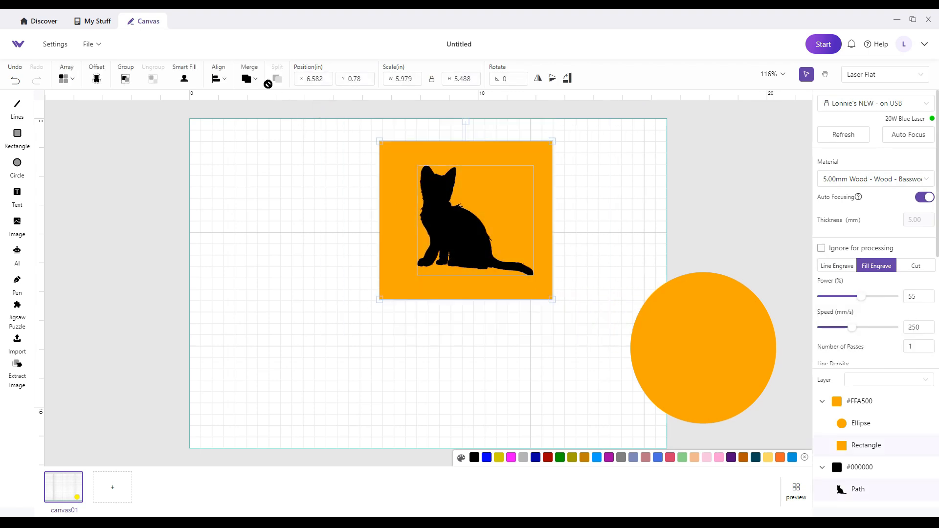
pyautogui.click(252, 79)
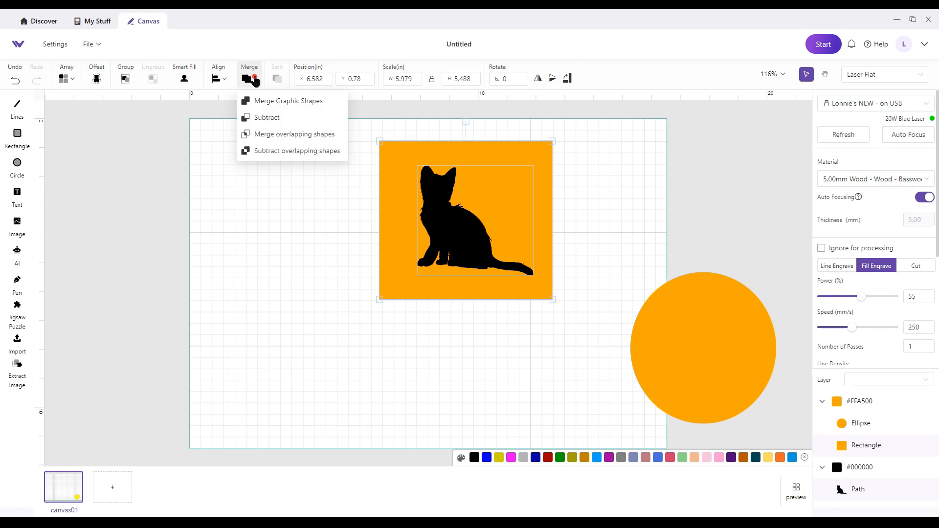
pyautogui.click(296, 151)
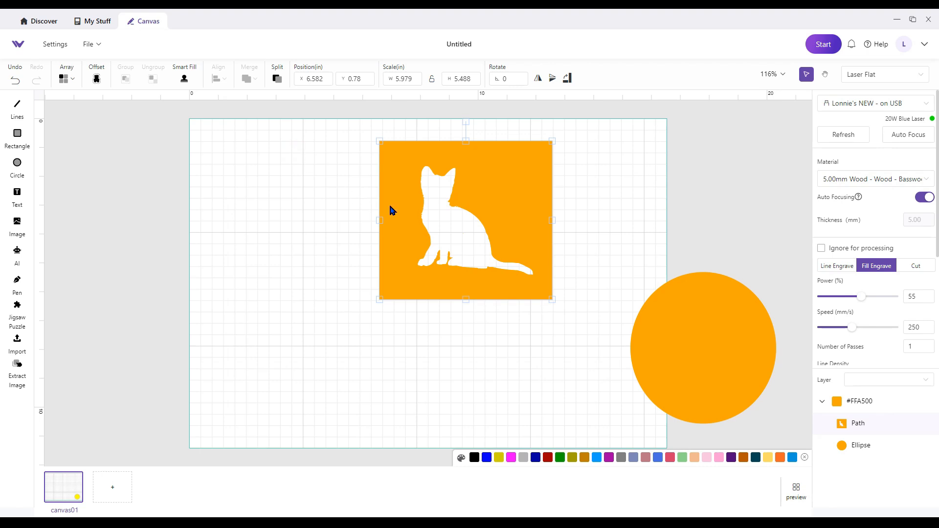
# Step: Move the rectangle with the cat cut-out to about X 2.3, Y 0.9 in
pyautogui.click(584, 247)
pyautogui.moveTo(510, 222); pyautogui.dragTo(347, 218)
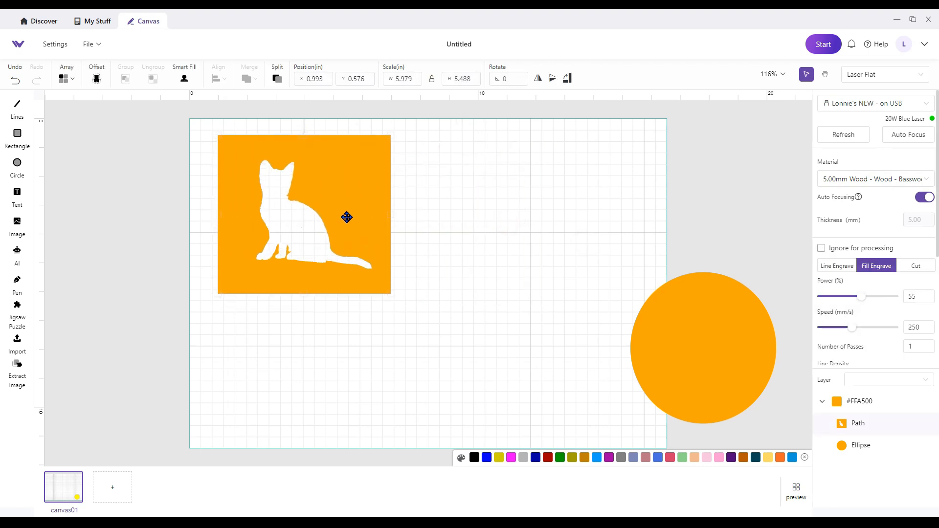
pyautogui.click(424, 216)
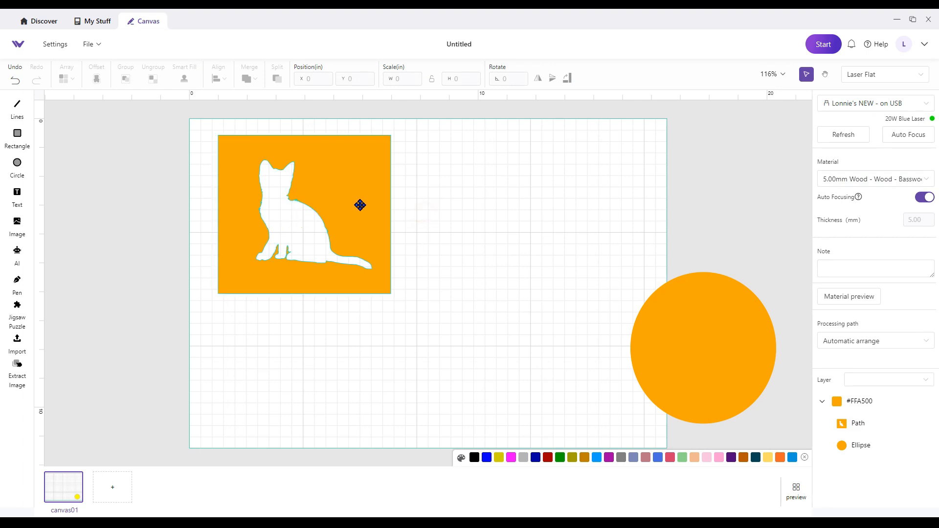
pyautogui.moveTo(335, 184); pyautogui.dragTo(373, 193)
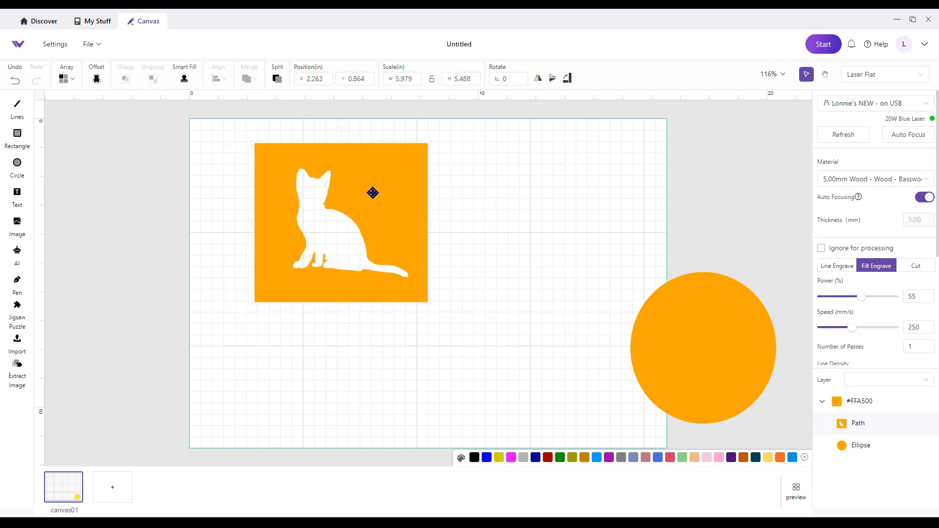
# Step: Undo the moves and the cat subtraction, and move the cat off the rectangle
pyautogui.click(16, 80)
pyautogui.click(16, 80)
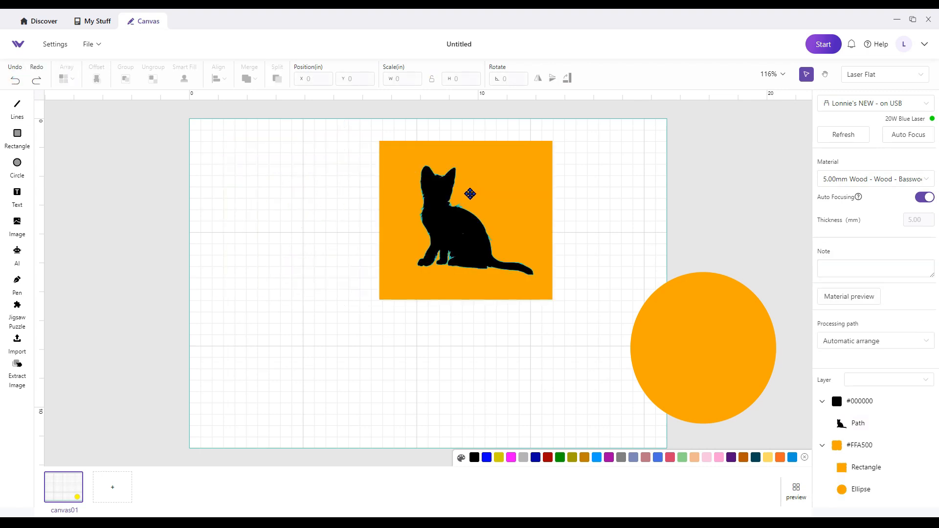
pyautogui.moveTo(443, 214); pyautogui.dragTo(260, 224)
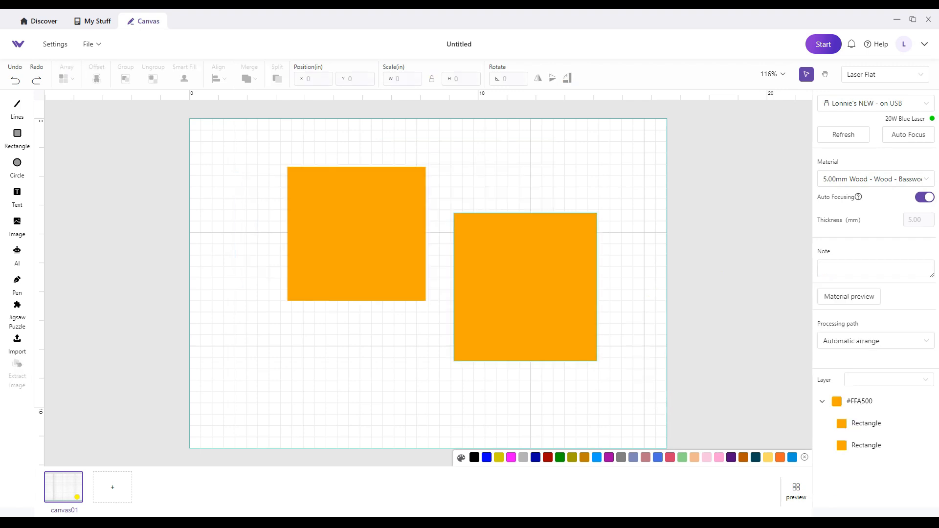
# Step: Overlap the larger rectangle with the other one's lower right corner and apply Subtract overlapping shapes to both
pyautogui.moveTo(563, 321); pyautogui.dragTo(456, 334)
pyautogui.moveTo(222, 131); pyautogui.dragTo(589, 449)
pyautogui.click(247, 79)
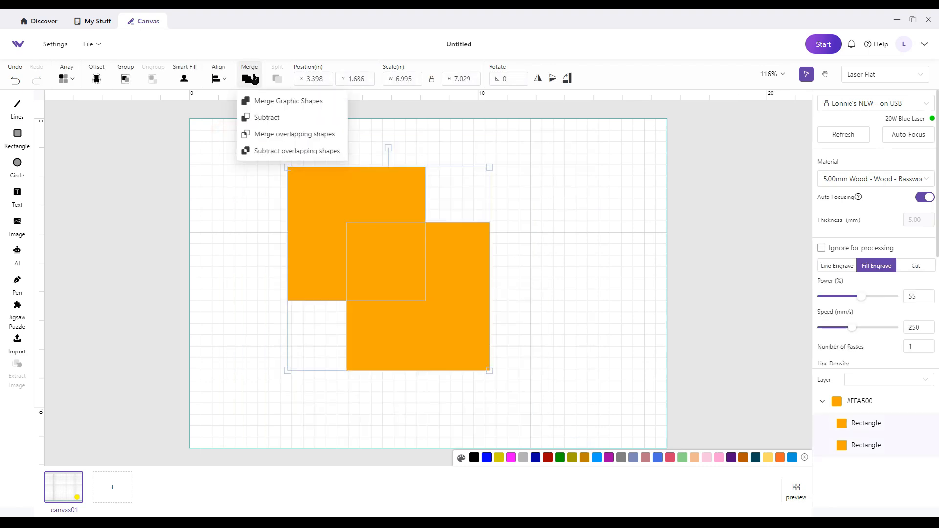
pyautogui.click(310, 151)
# Step: Move the subtracted shape to about X 5.1, Y 1.3 in and split it into separate paths
pyautogui.click(553, 289)
pyautogui.moveTo(450, 292); pyautogui.dragTo(499, 278)
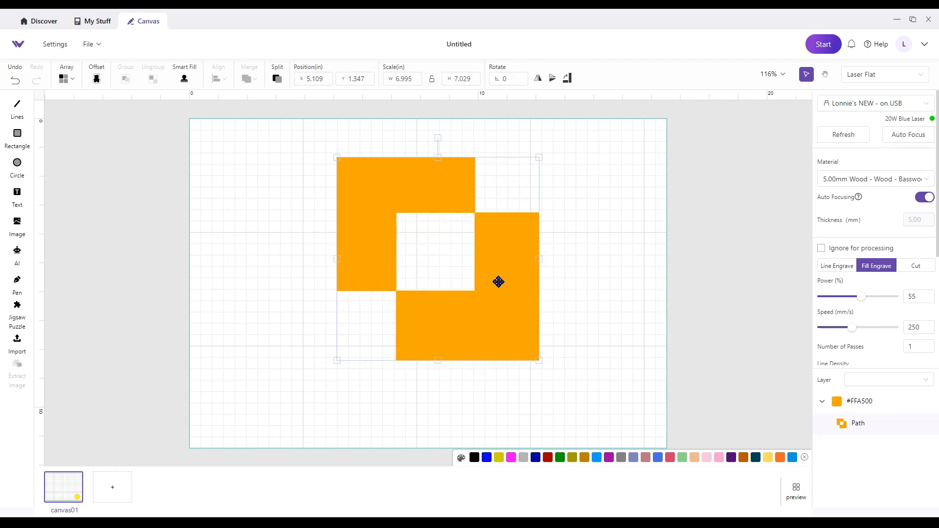
pyautogui.click(276, 82)
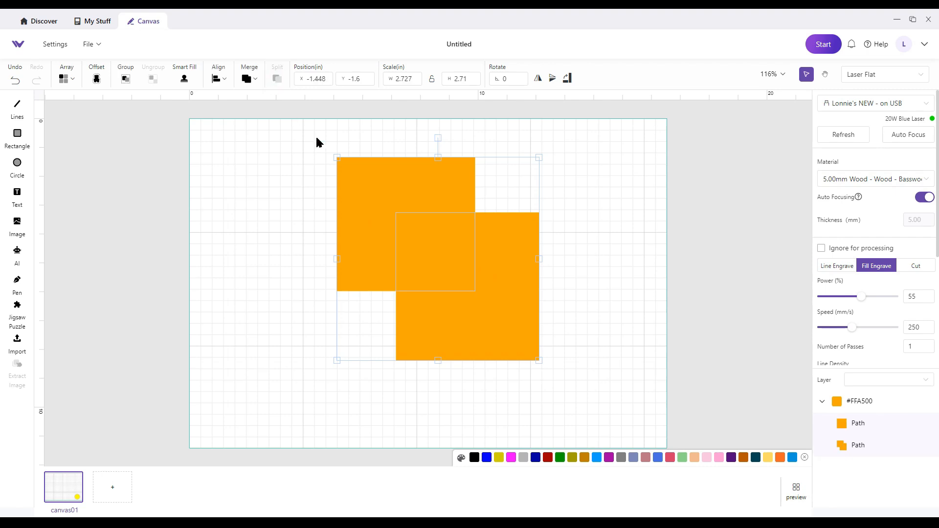
# Step: Pull the split paths apart, placing the large stepped piece at about X 8.8, Y 1.1 in and the small square to its left
pyautogui.moveTo(368, 204); pyautogui.dragTo(275, 213)
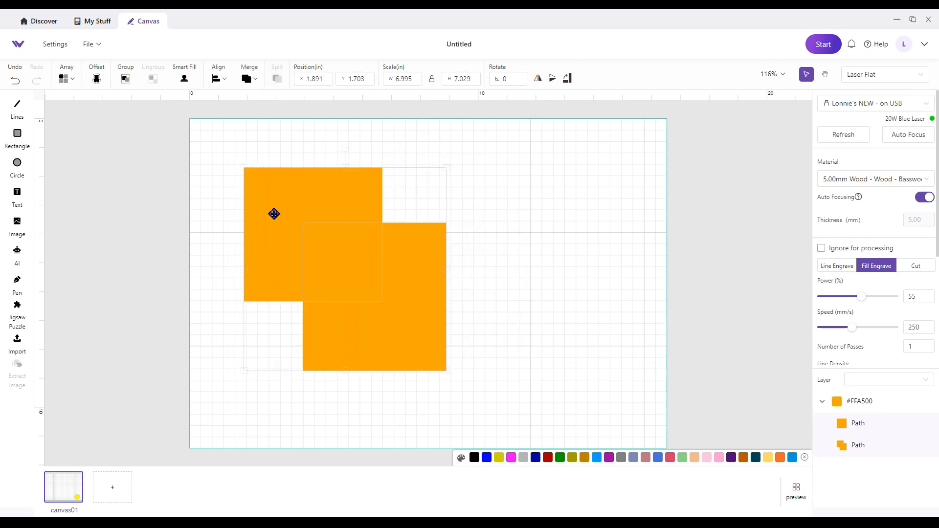
pyautogui.click(560, 257)
pyautogui.moveTo(396, 268); pyautogui.dragTo(632, 250)
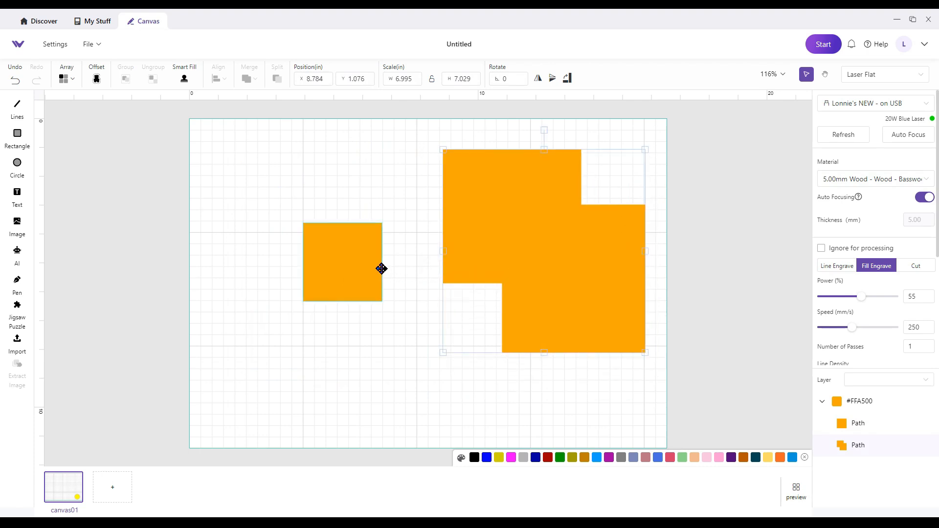
pyautogui.moveTo(351, 266); pyautogui.dragTo(345, 239)
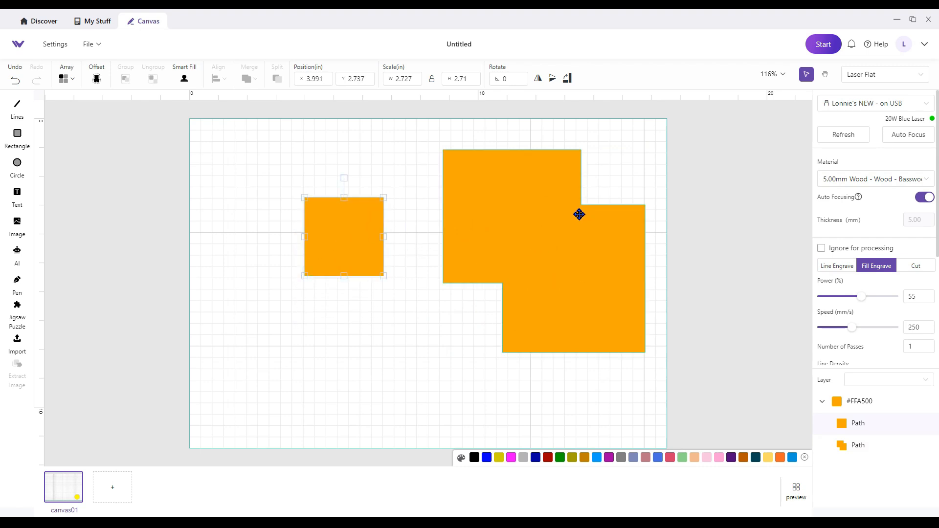
pyautogui.moveTo(333, 236); pyautogui.dragTo(294, 227)
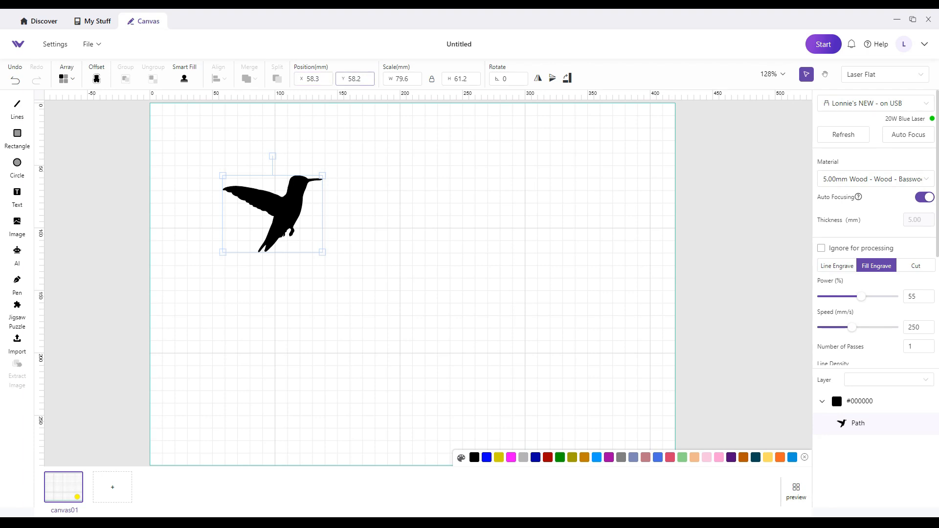
# Step: Move the hummingbird to the canvas origin, across to about X 214, Y 149 mm, and back to about X 90, Y 68 mm
pyautogui.moveTo(285, 209); pyautogui.dragTo(350, 159)
pyautogui.moveTo(292, 155); pyautogui.dragTo(211, 141)
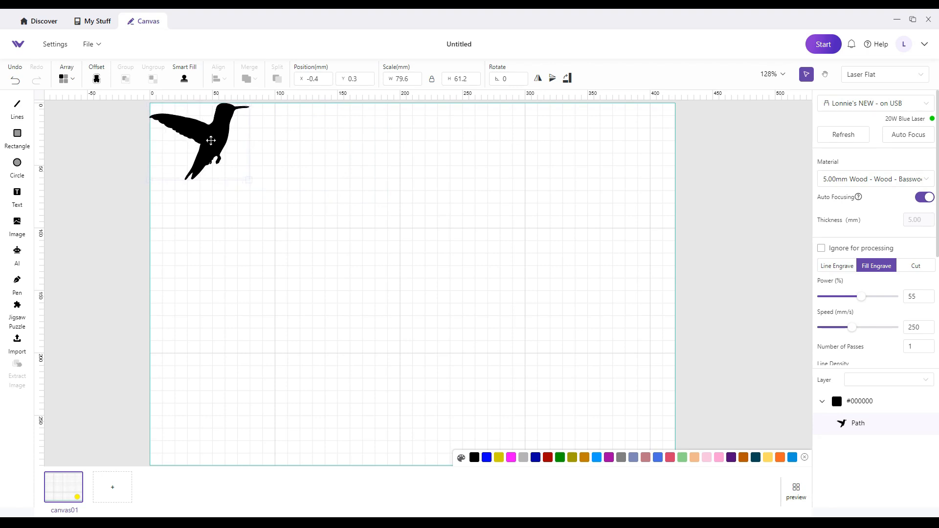
pyautogui.moveTo(210, 141); pyautogui.dragTo(479, 326)
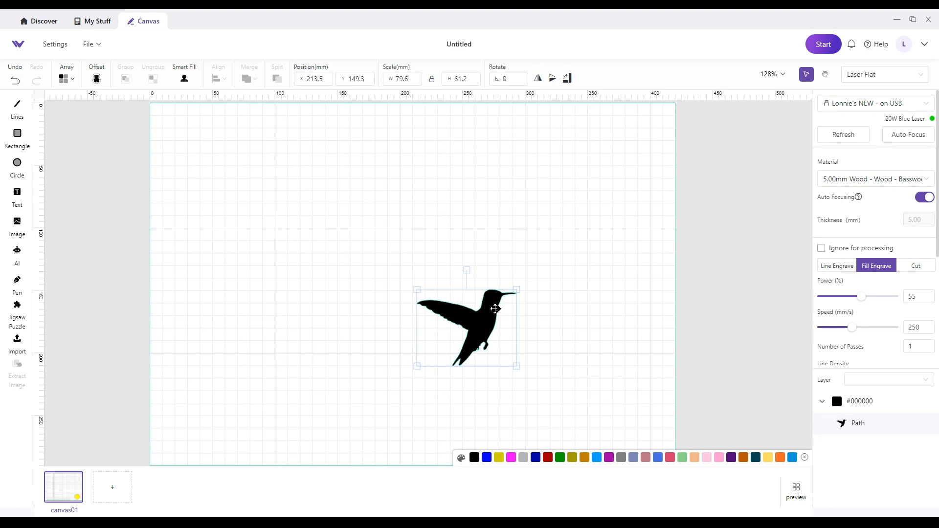
pyautogui.moveTo(476, 319); pyautogui.dragTo(329, 218)
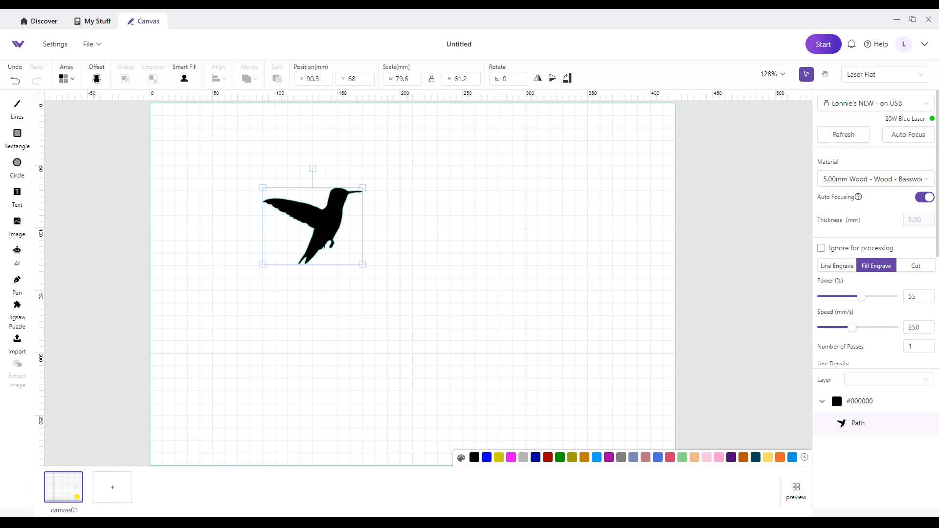
# Step: Enlarge the hummingbird to about 138 mm wide from its corner, and set its width to 100 mm with proportions locked
pyautogui.moveTo(362, 265); pyautogui.dragTo(435, 322)
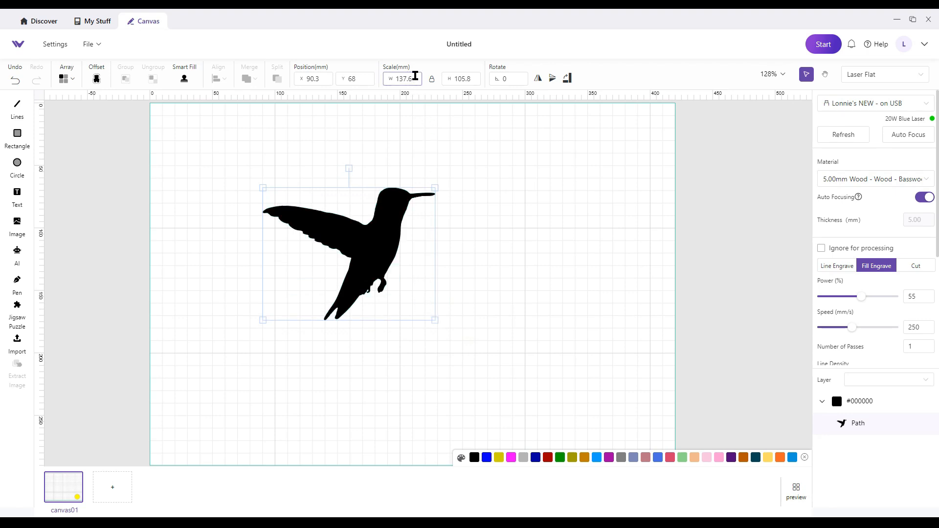
pyautogui.moveTo(415, 76); pyautogui.dragTo(385, 76)
pyautogui.write('1')
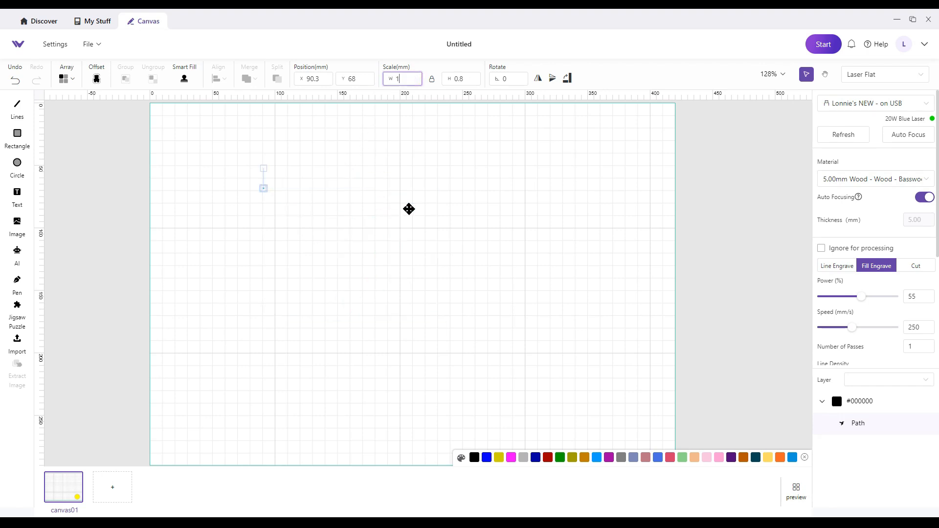
pyautogui.write('00')
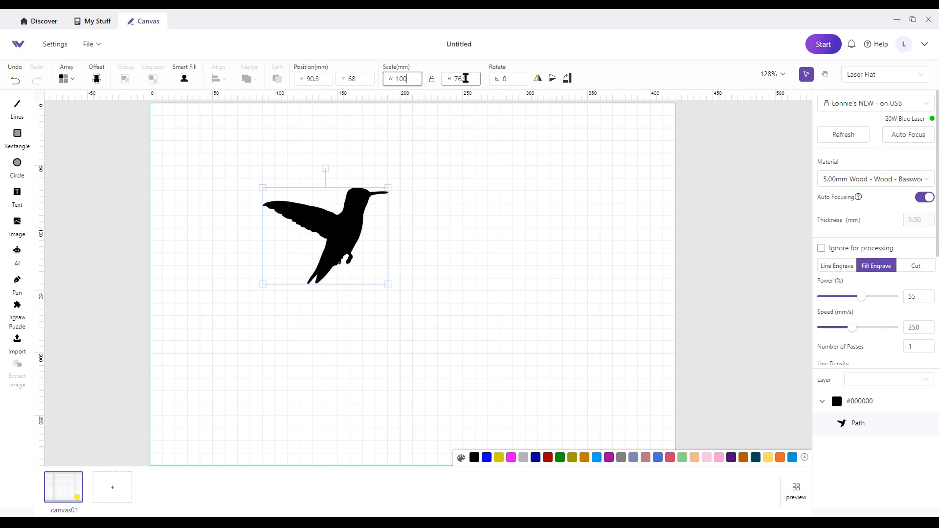
# Step: Move the hummingbird to about X 106, Y 75 mm and set its height to 100 mm with proportions unlocked
pyautogui.moveTo(352, 212); pyautogui.dragTo(371, 222)
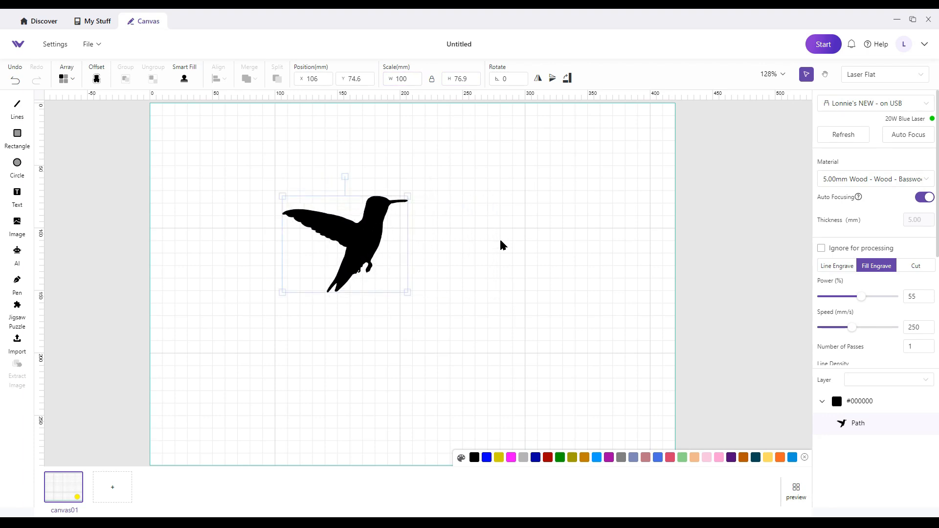
pyautogui.click(411, 81)
pyautogui.click(432, 81)
pyautogui.click(472, 79)
pyautogui.moveTo(472, 79); pyautogui.dragTo(448, 79)
pyautogui.write('100')
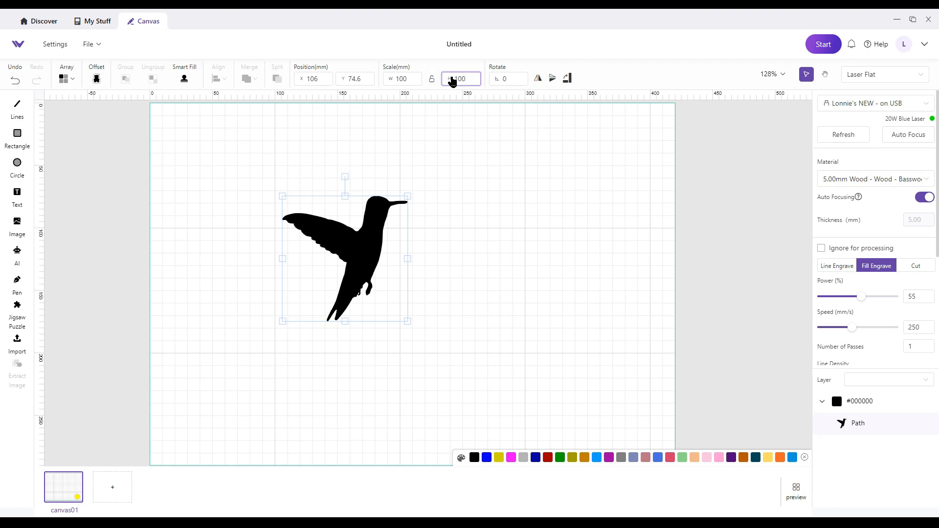
# Step: Undo the hummingbird's height change and its last move
pyautogui.click(12, 78)
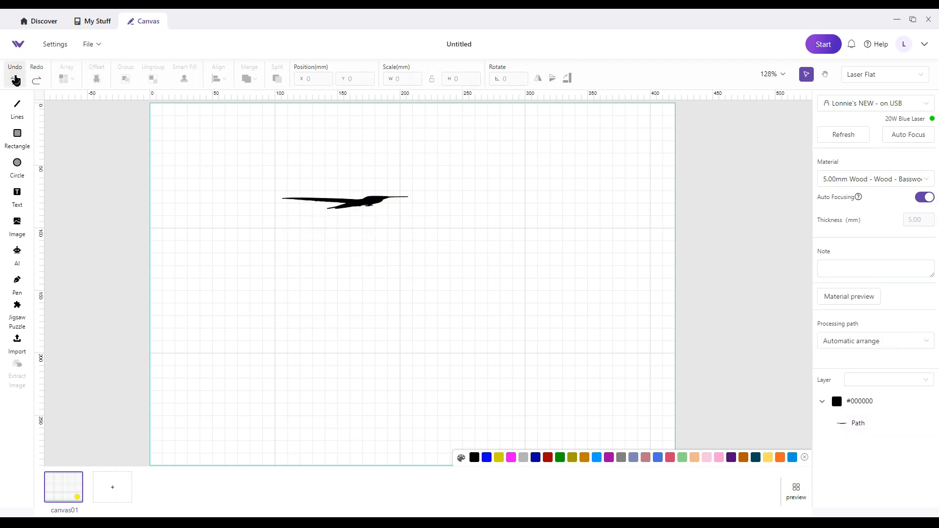
pyautogui.click(15, 79)
pyautogui.click(16, 80)
pyautogui.click(16, 79)
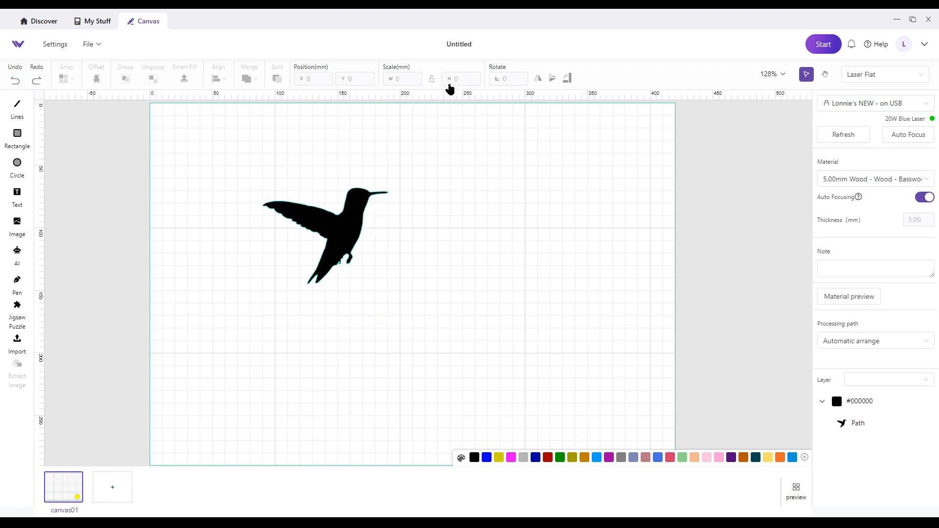
# Step: Select the hummingbird with its proportions locked and scale it from its lower right corner
pyautogui.click(432, 80)
pyautogui.click(344, 220)
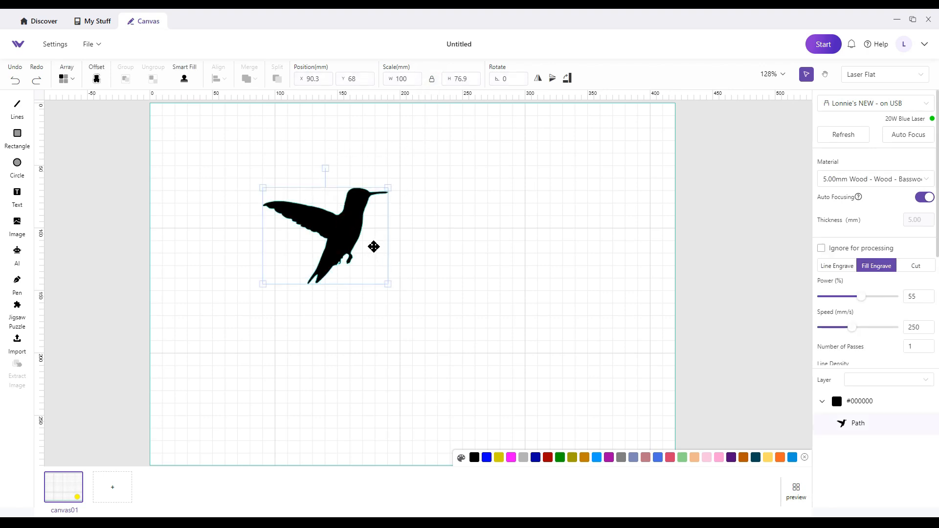
pyautogui.moveTo(388, 284); pyautogui.dragTo(309, 271)
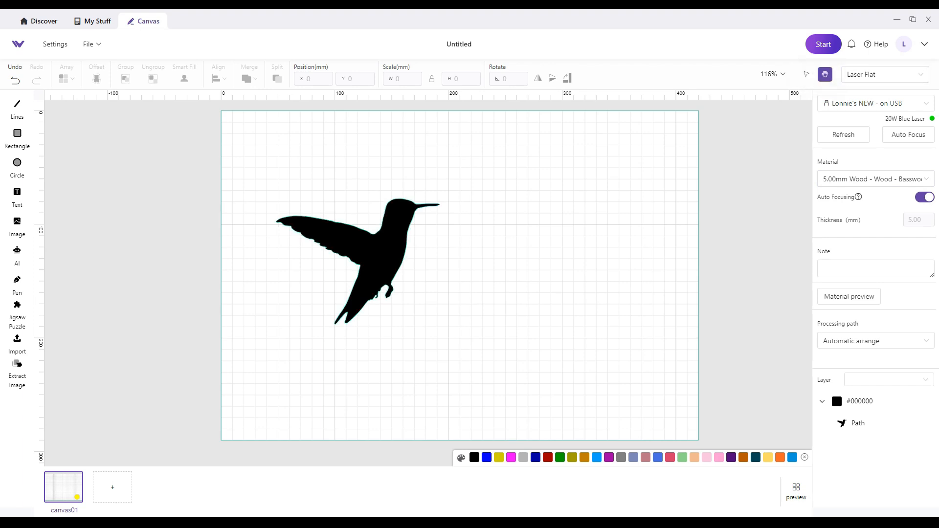
# Step: Switch to the selection tool, move the hummingbird to about X 123, Y 78 mm and enlarge it to about 191 mm wide
pyautogui.click(807, 74)
pyautogui.moveTo(386, 268); pyautogui.dragTo(470, 271)
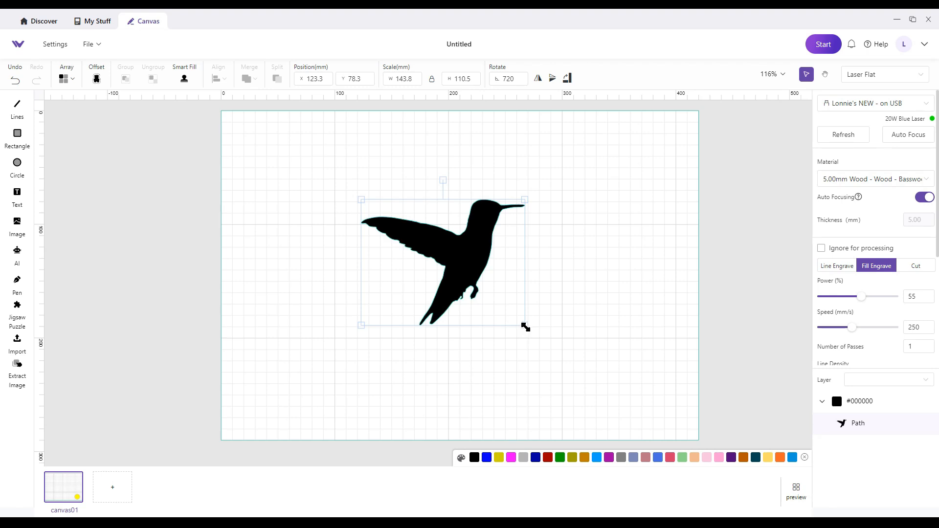
pyautogui.moveTo(526, 325); pyautogui.dragTo(606, 337)
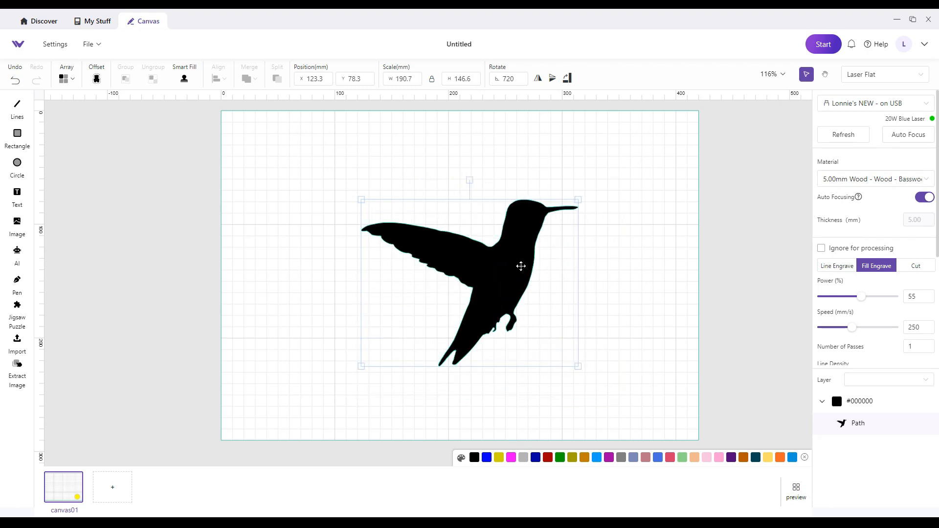
# Step: Move the hummingbird to about X 104, Y 70 mm and try its rotation handle
pyautogui.moveTo(510, 260); pyautogui.dragTo(493, 252)
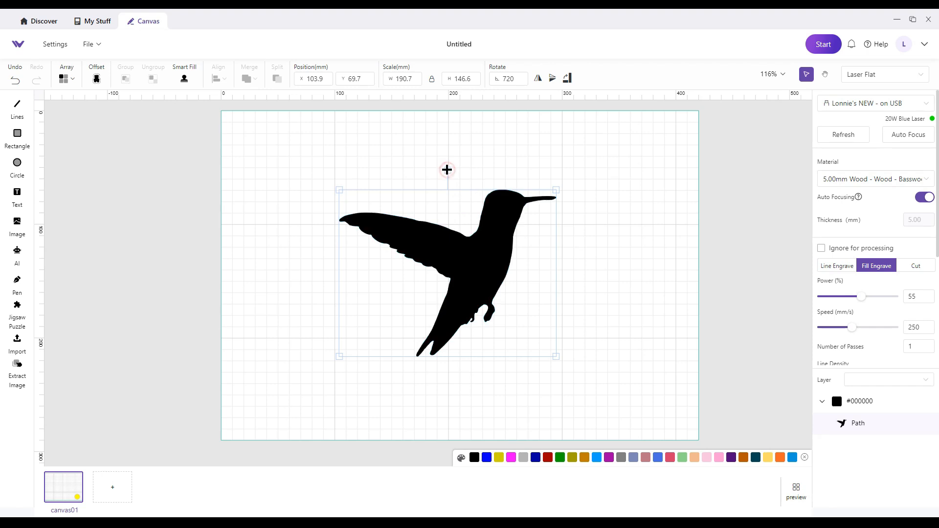
pyautogui.moveTo(447, 170); pyautogui.dragTo(446, 193)
# Step: Set the hummingbird's rotation to 3 and 5 degrees in turn, resetting it to 0 after each
pyautogui.doubleClick(513, 75)
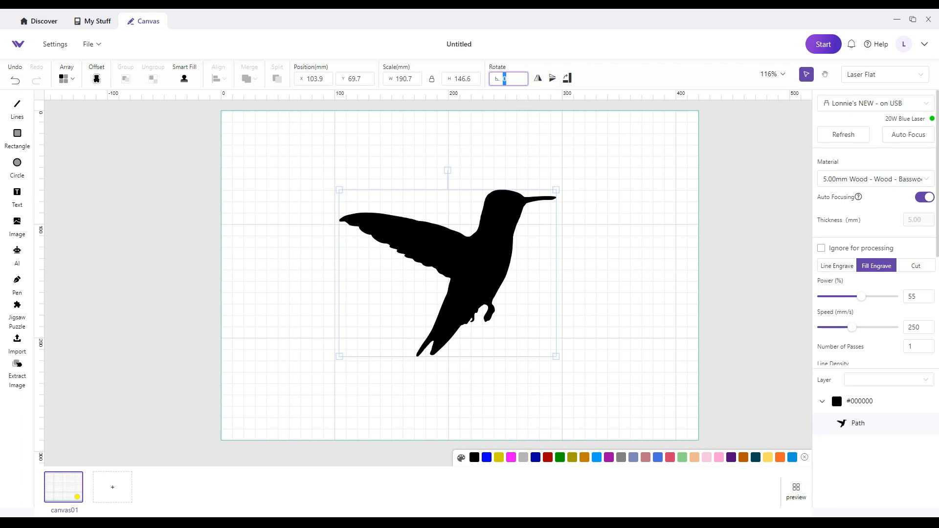
pyautogui.write('3')
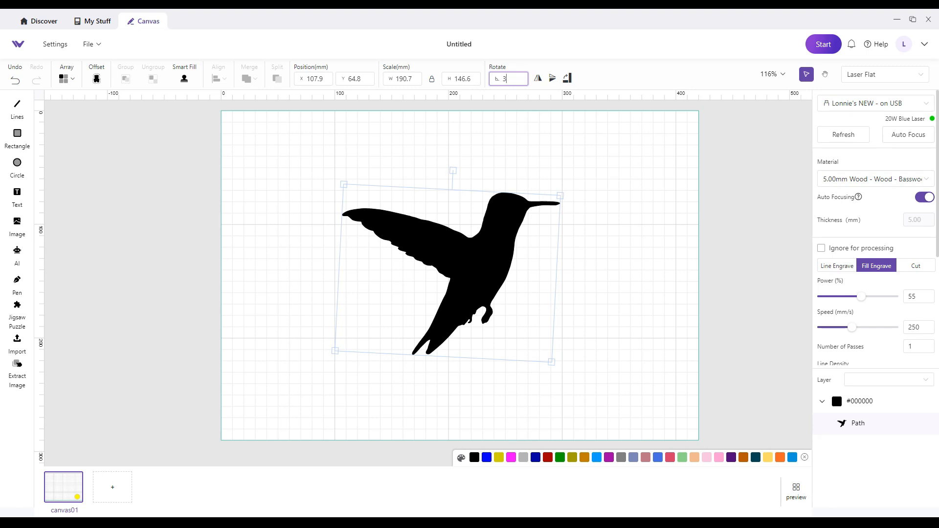
pyautogui.press('BackSpace')
pyautogui.write('0')
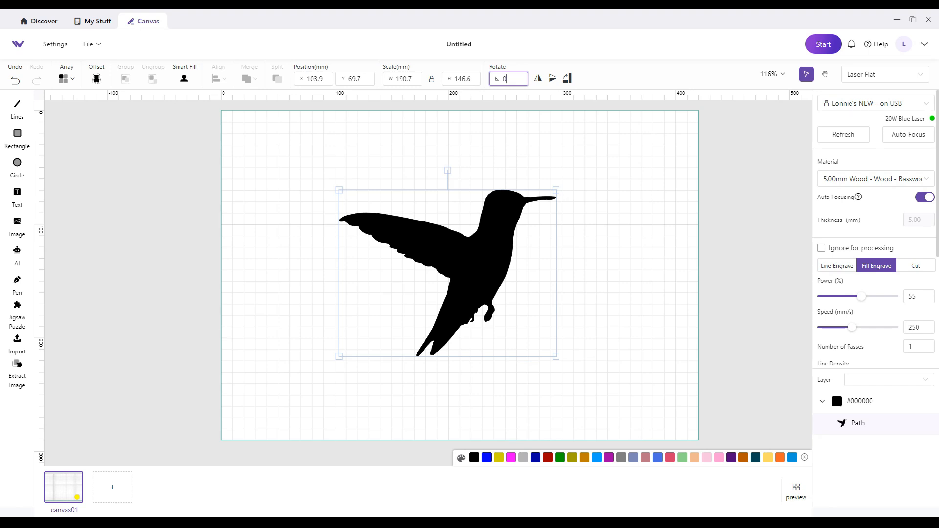
pyautogui.press('BackSpace')
pyautogui.write('5')
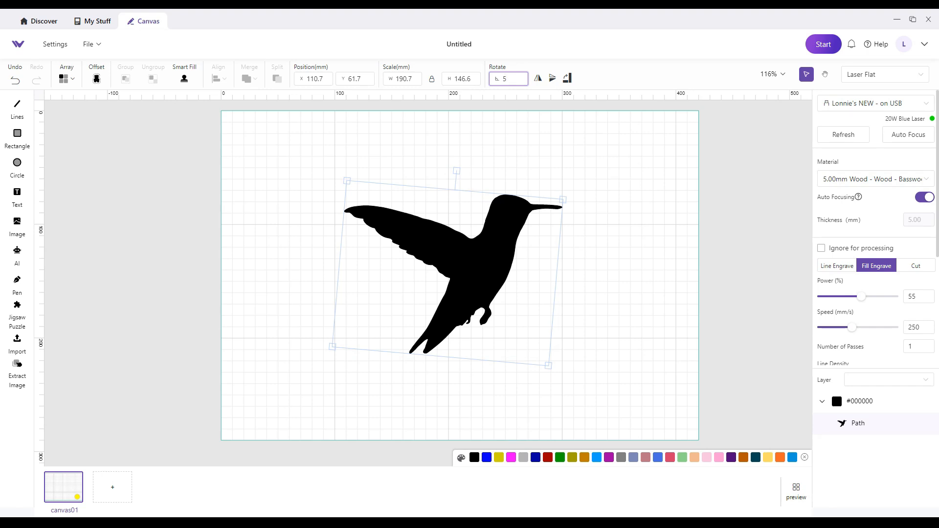
pyautogui.press('BackSpace')
pyautogui.write('0')
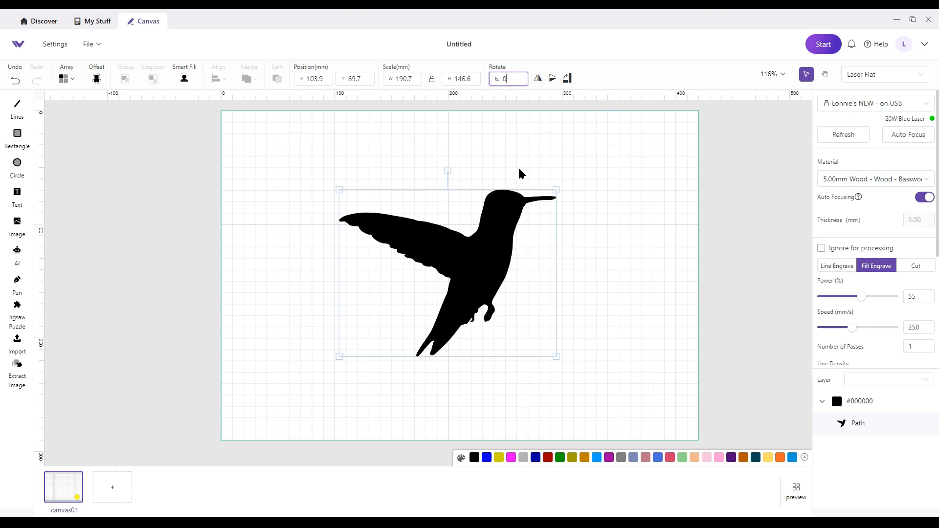
# Step: Mirror the hummingbird horizontally several times, ending with its beak facing left
pyautogui.click(537, 79)
pyautogui.click(537, 79)
pyautogui.click(537, 79)
pyautogui.click(537, 79)
pyautogui.click(537, 80)
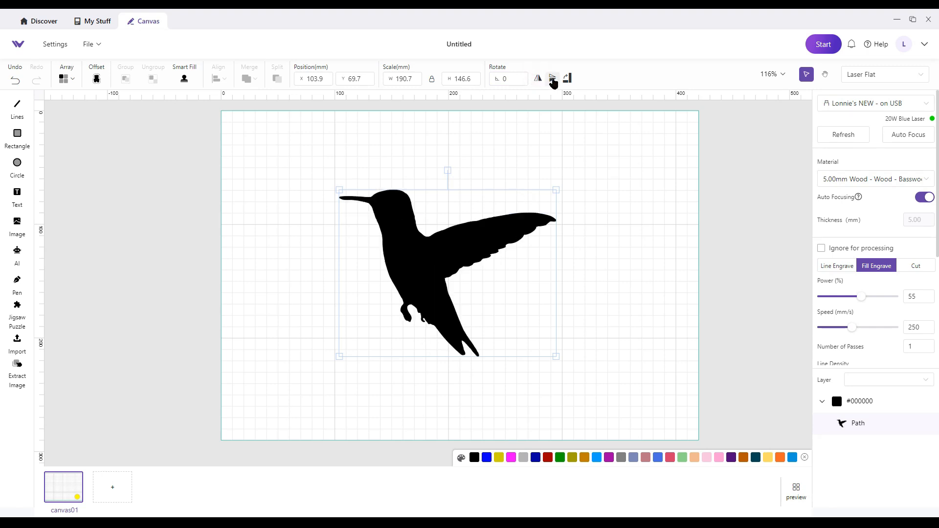
# Step: Flip the hummingbird vertically and back to upright, twice
pyautogui.click(552, 80)
pyautogui.click(553, 79)
pyautogui.click(553, 79)
pyautogui.click(552, 79)
# Step: Rotate the hummingbird in 90-degree steps through two full turns
pyautogui.click(567, 80)
pyautogui.click(567, 79)
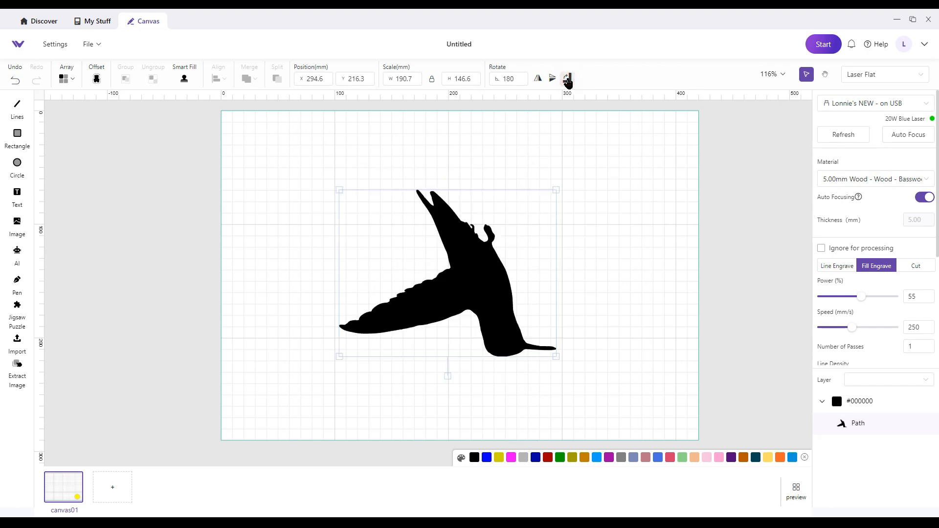
pyautogui.click(567, 79)
pyautogui.click(567, 80)
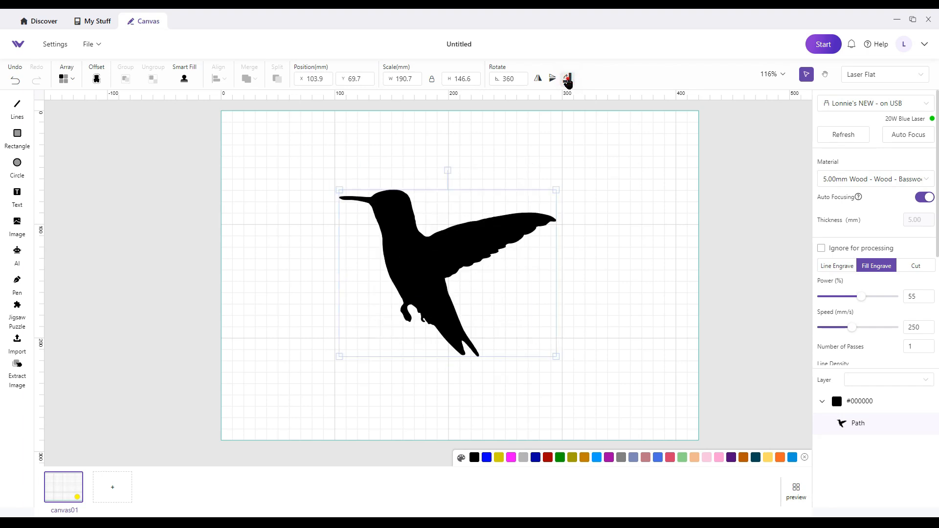
pyautogui.click(567, 79)
pyautogui.click(567, 79)
pyautogui.click(567, 80)
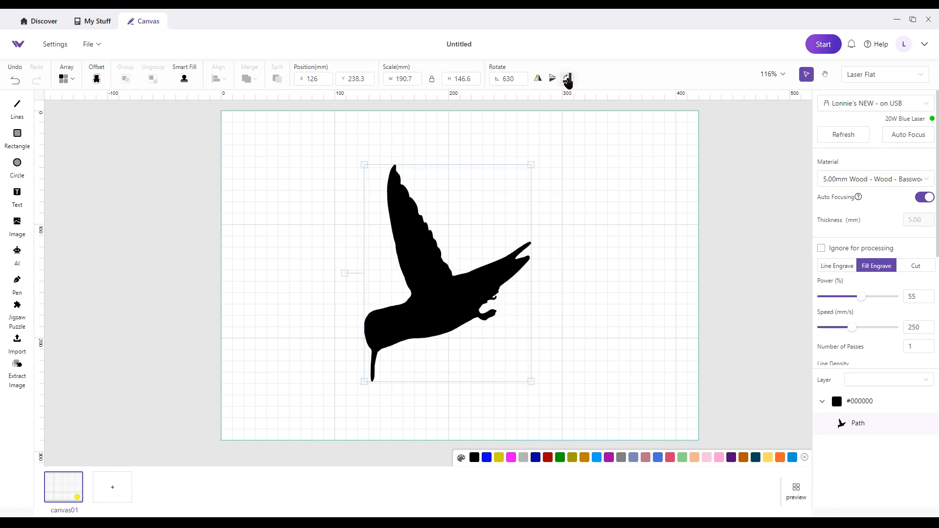
pyautogui.click(567, 80)
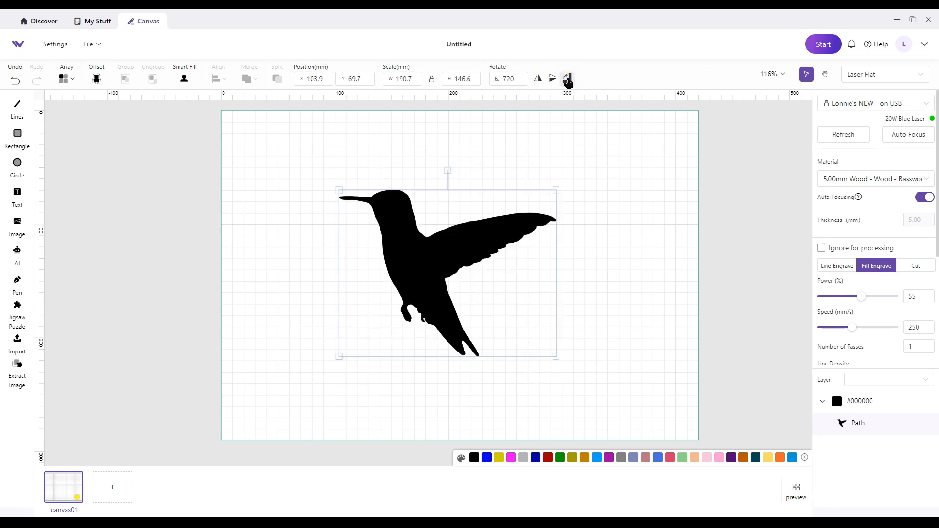
# Step: Scale the hummingbird down to about 137 mm wide and move it to about X 150, Y 83 mm
pyautogui.moveTo(559, 189); pyautogui.dragTo(468, 229)
pyautogui.moveTo(404, 294); pyautogui.dragTo(457, 261)
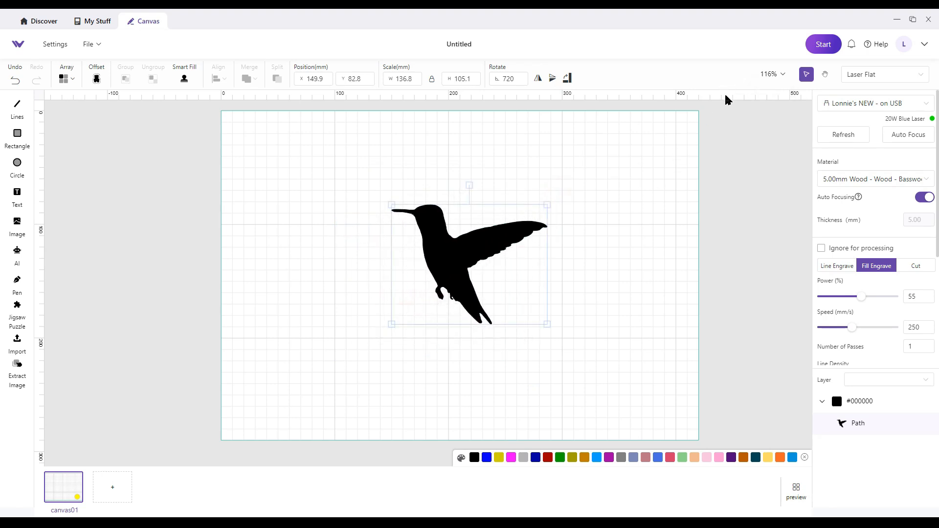
# Step: Try the 50% and 200% zoom presets and zoom freely in and out around the hummingbird
pyautogui.moveTo(773, 77)
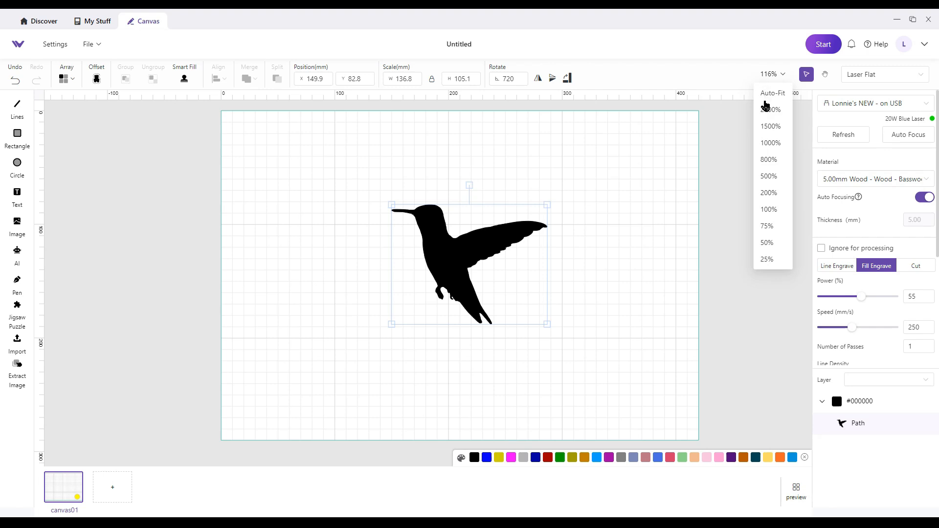
pyautogui.click(767, 243)
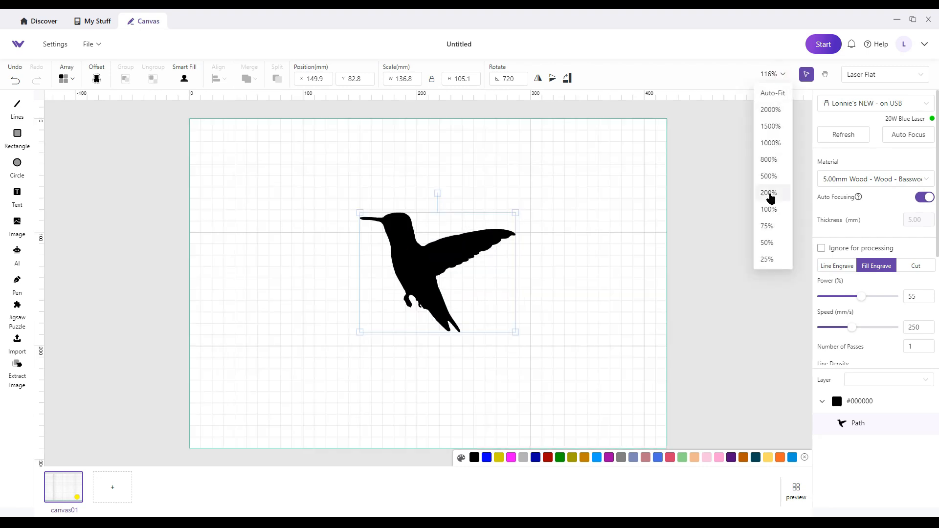
pyautogui.click(768, 193)
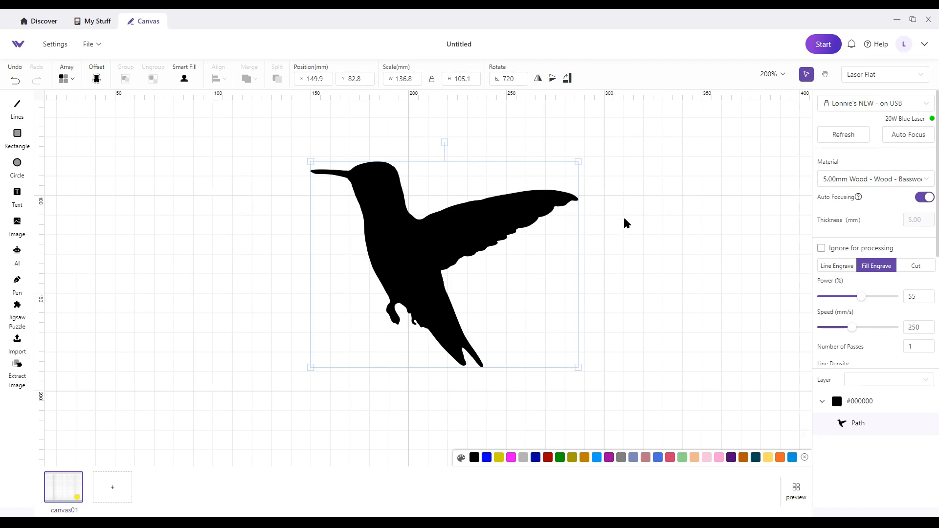
pyautogui.scroll(-5, 624, 220)
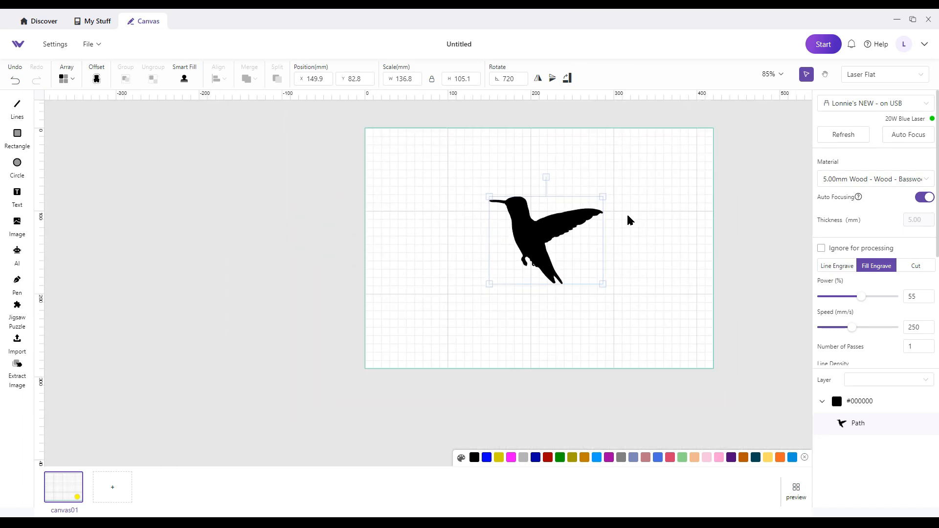
pyautogui.scroll(4, 641, 213)
pyautogui.scroll(-5, 640, 209)
pyautogui.scroll(3, 640, 209)
pyautogui.scroll(-3, 640, 209)
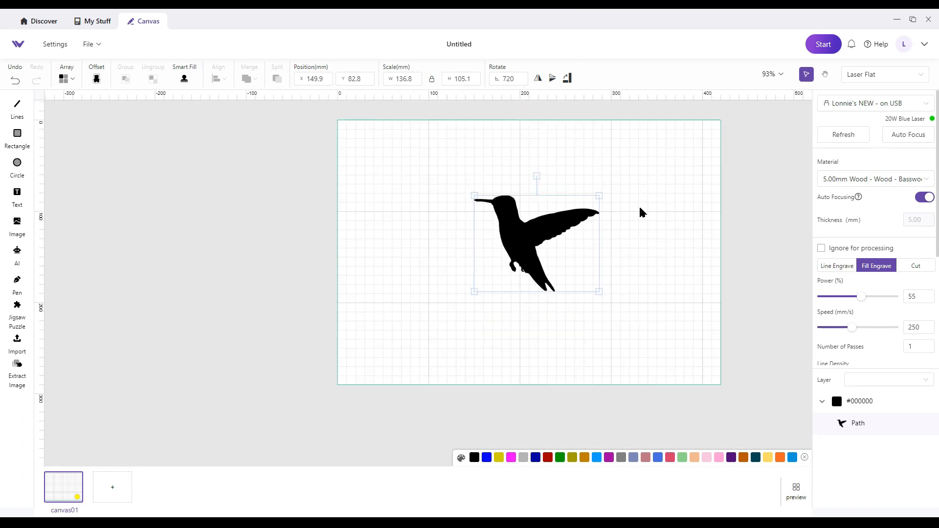
pyautogui.scroll(6, 641, 211)
pyautogui.scroll(-2, 640, 211)
pyautogui.scroll(-1, 640, 209)
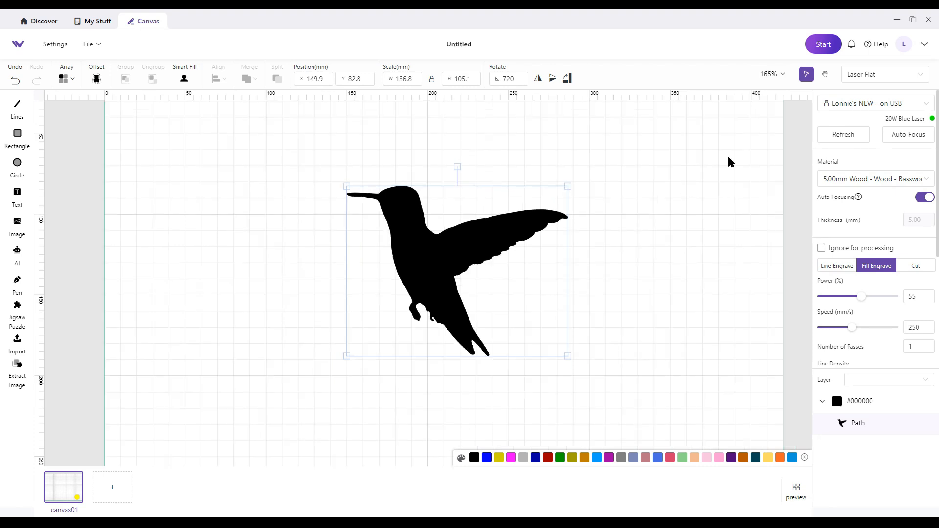
# Step: Activate the selection tool and move the hummingbird around, leaving it at about X 149, Y 87 mm
pyautogui.click(807, 74)
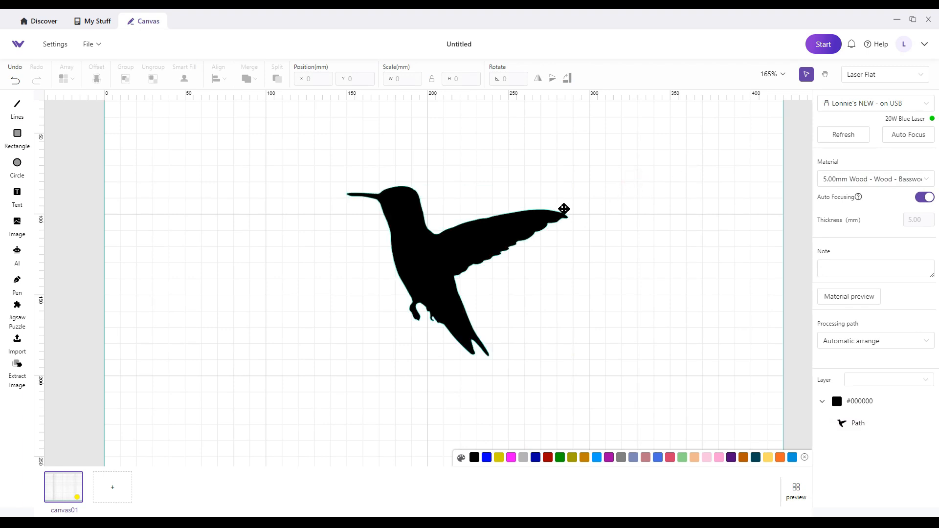
pyautogui.click(502, 226)
pyautogui.moveTo(503, 226); pyautogui.dragTo(470, 260)
pyautogui.moveTo(635, 198)
pyautogui.mouseDown()
pyautogui.moveTo(570, 187)
pyautogui.moveTo(634, 198)
pyautogui.mouseUp()
pyautogui.moveTo(489, 244); pyautogui.dragTo(518, 235)
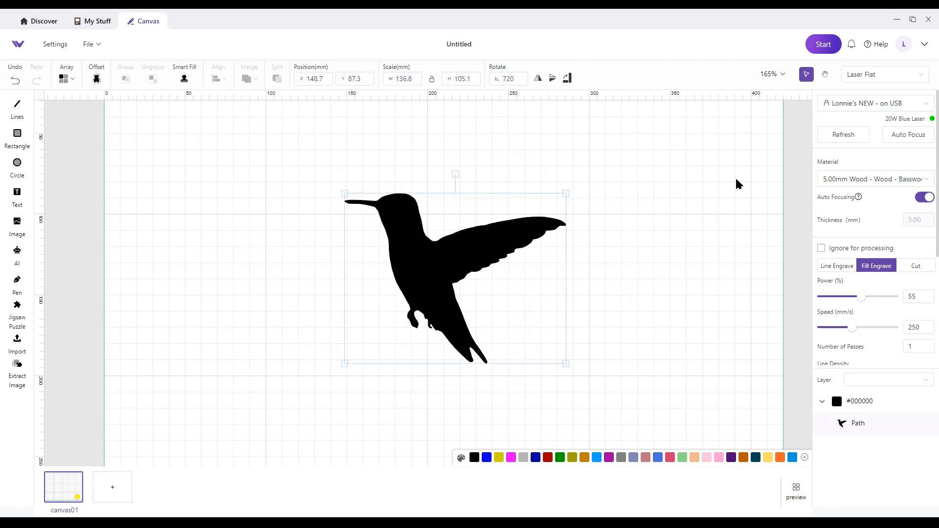
# Step: Pan the canvas with the hand tool and zoom out to view the whole work area
pyautogui.click(826, 76)
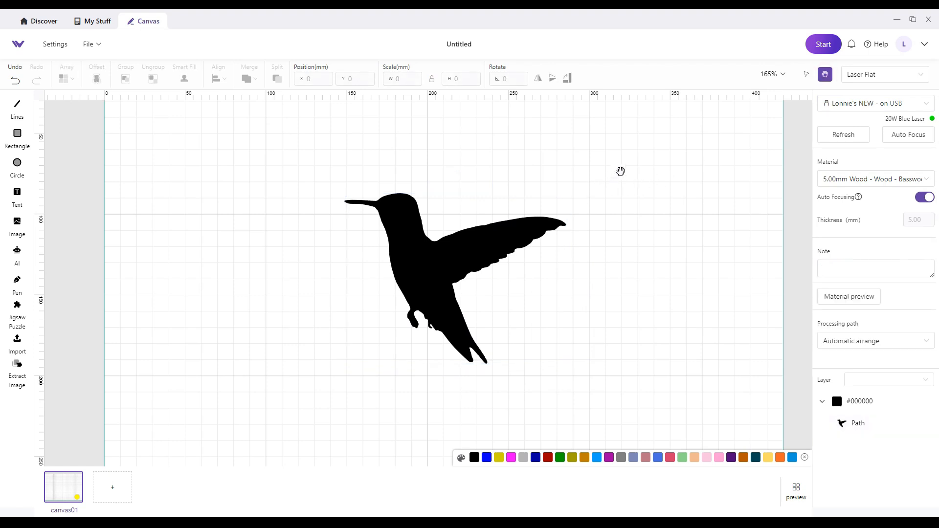
pyautogui.moveTo(620, 171); pyautogui.dragTo(610, 174)
pyautogui.moveTo(426, 273); pyautogui.dragTo(466, 260)
pyautogui.scroll(-3, 447, 253)
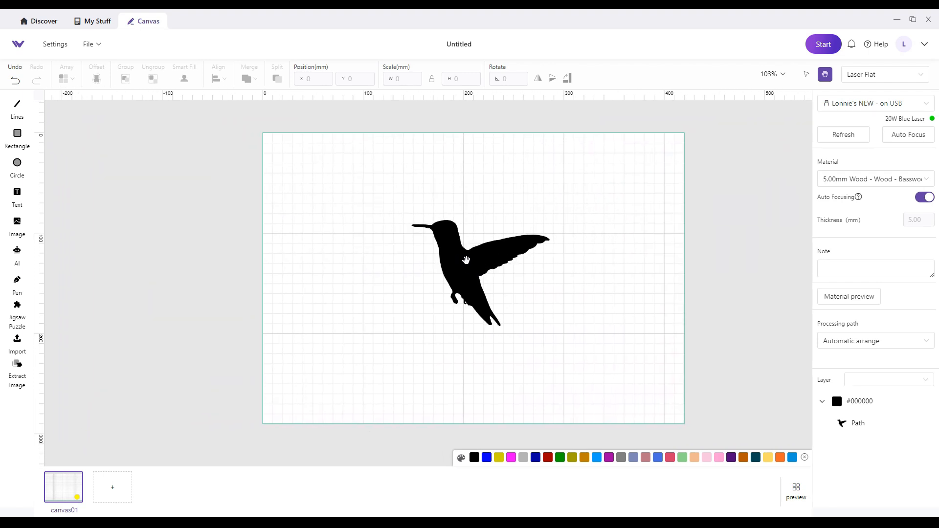
# Step: Return to the selection tool and open the choice of laser processing modes
pyautogui.click(807, 73)
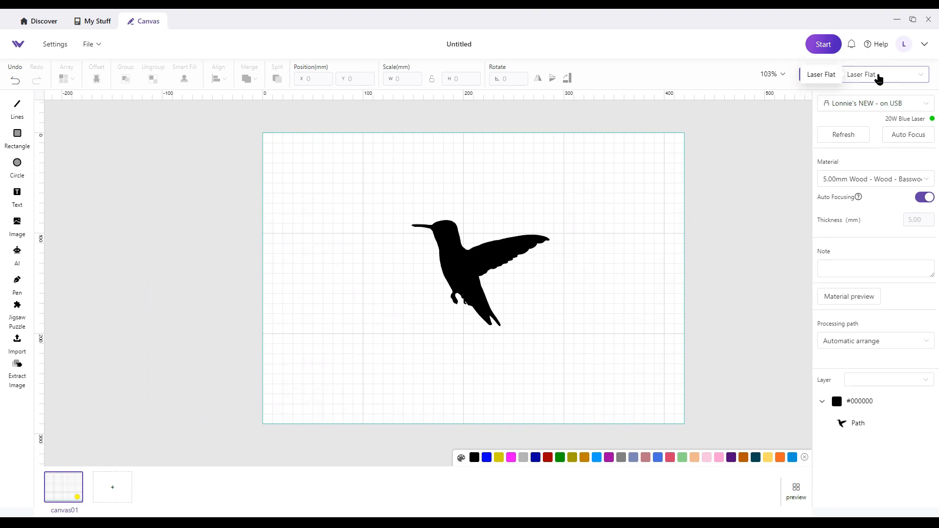
pyautogui.click(923, 77)
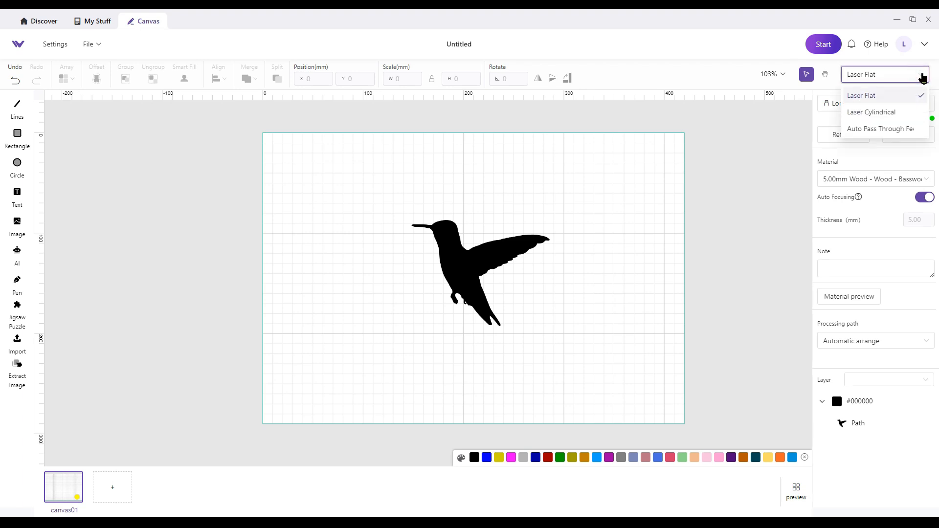